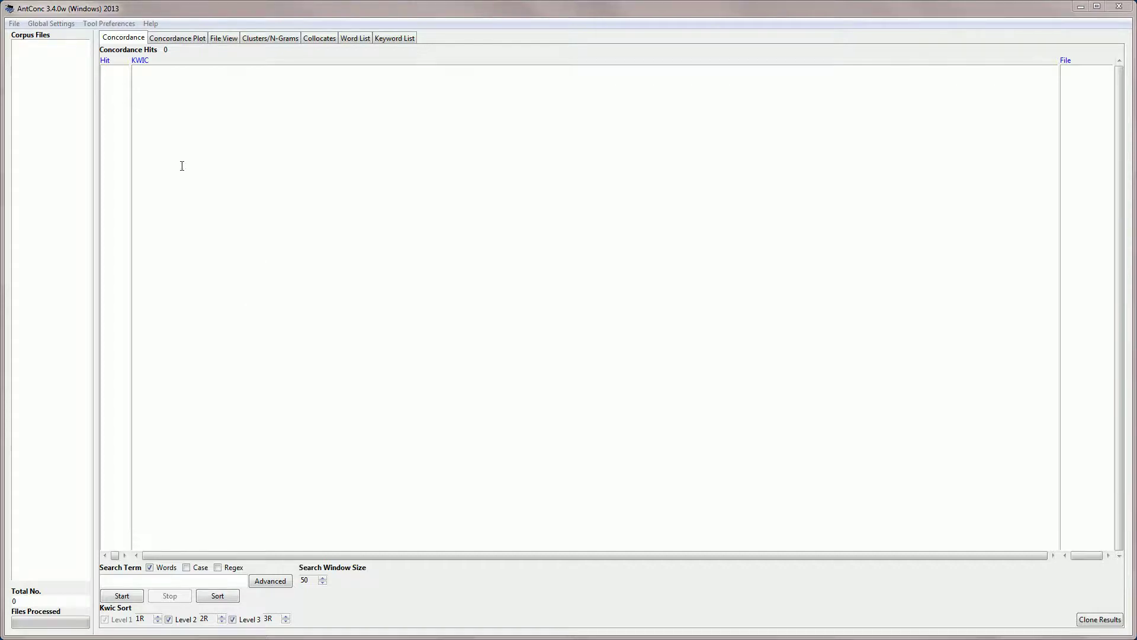
- Load BROWN_A.txt, BROWN_B.txt and BROWN_C.txt as the corpus and show the Clusters/N-Grams tool
click(14, 25)
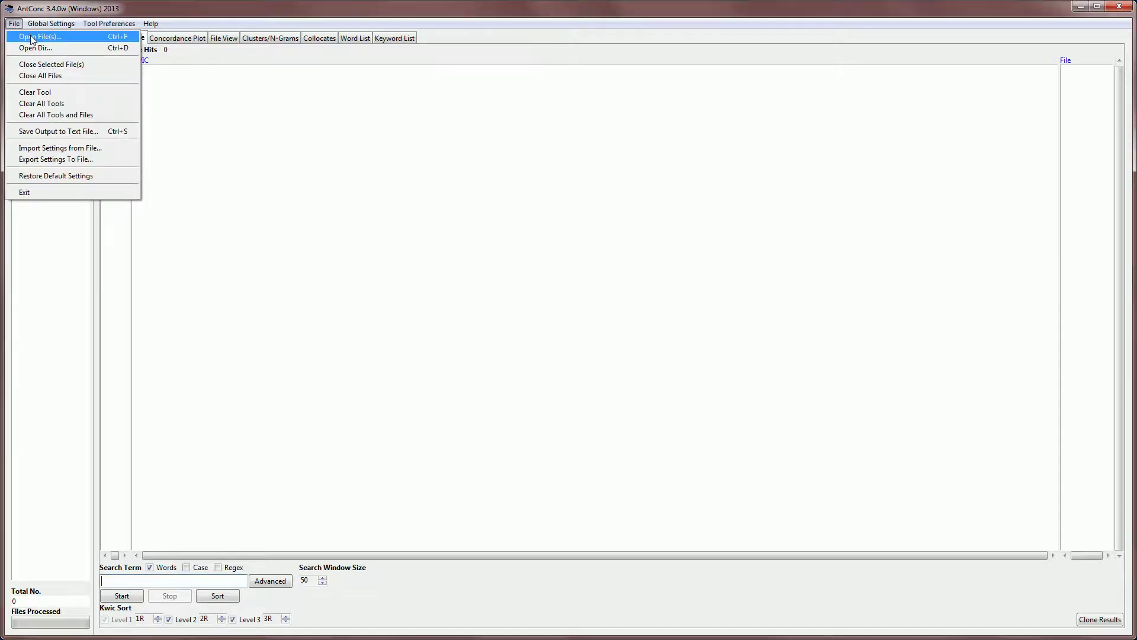
click(30, 35)
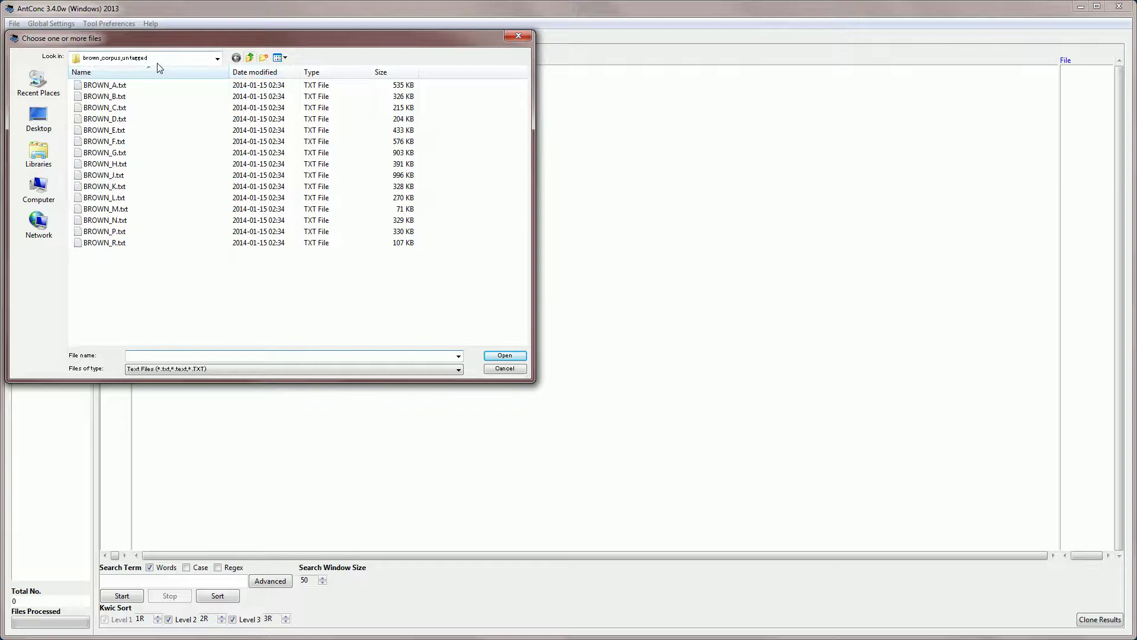
click(100, 85)
click(101, 96)
click(100, 85)
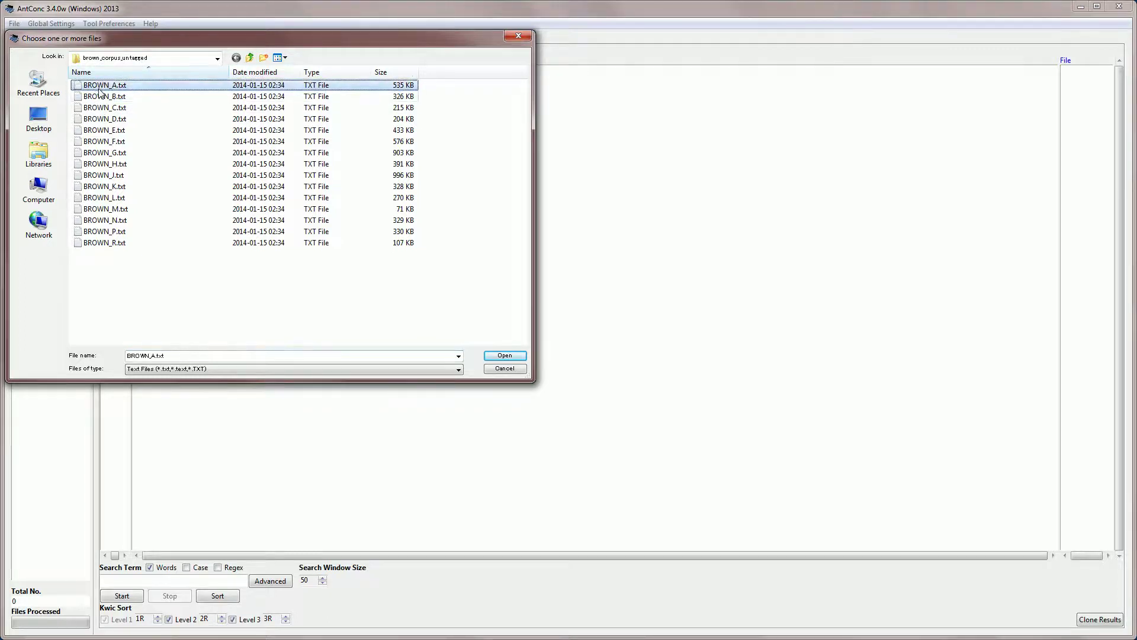
shift+click(100, 109)
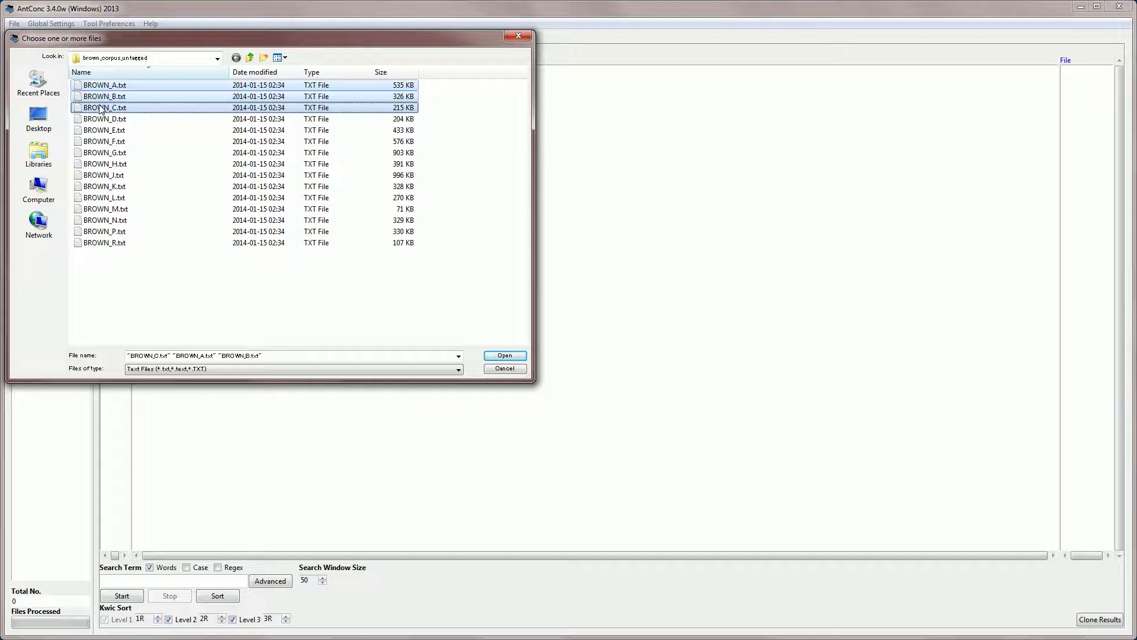
click(505, 356)
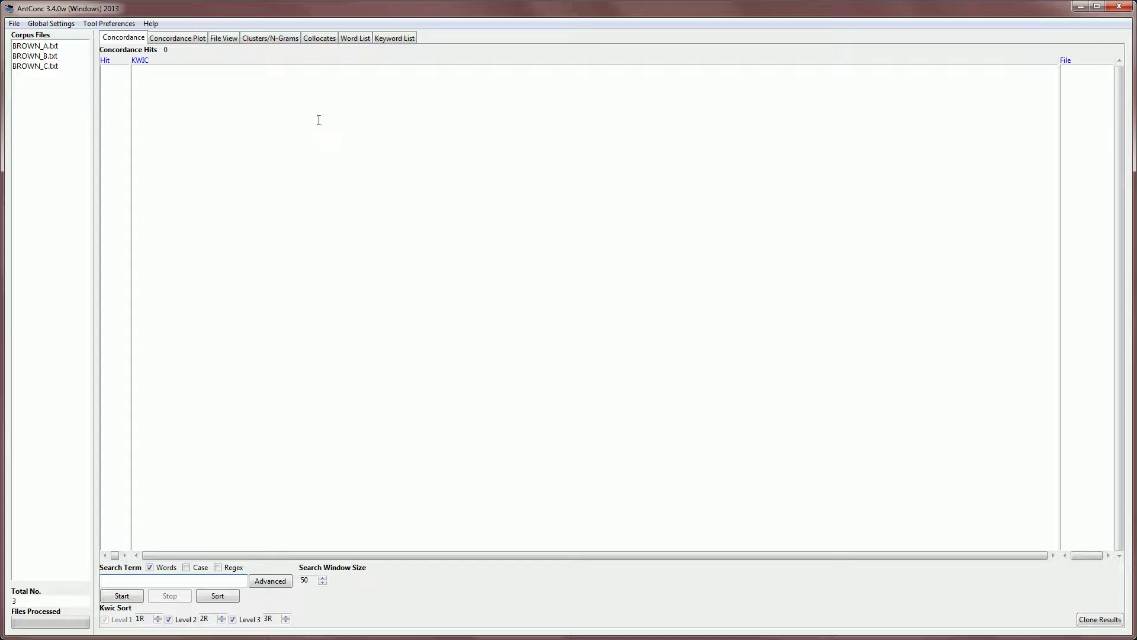
click(269, 40)
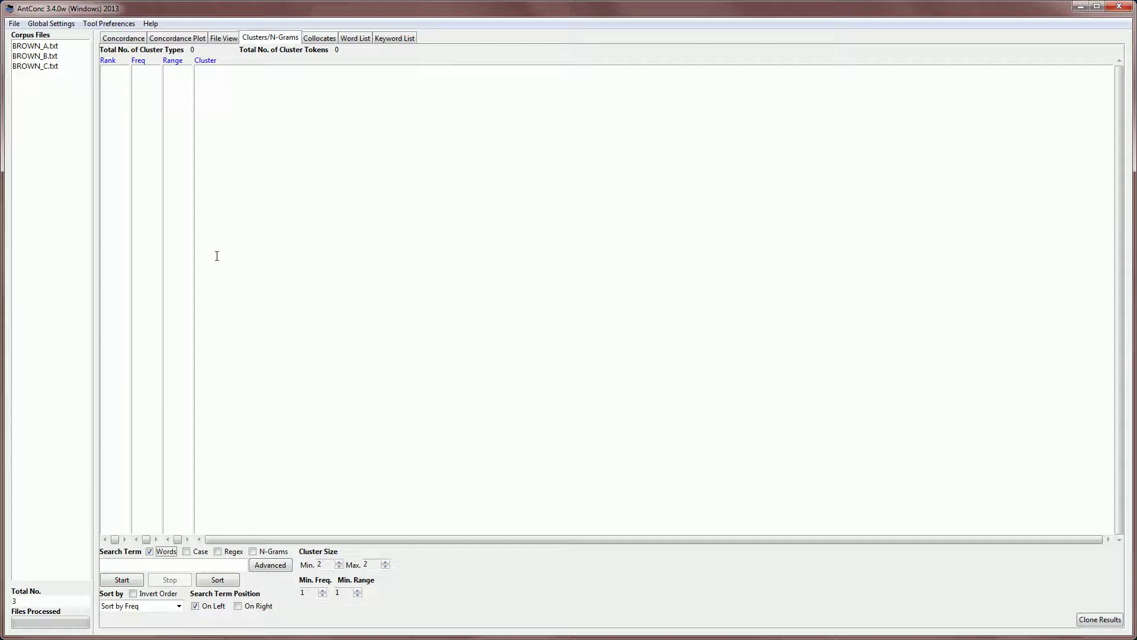
- Generate clusters for 'report': 27 types, 42 tokens, led by 'report of' at frequency 7
click(119, 563)
text(report)
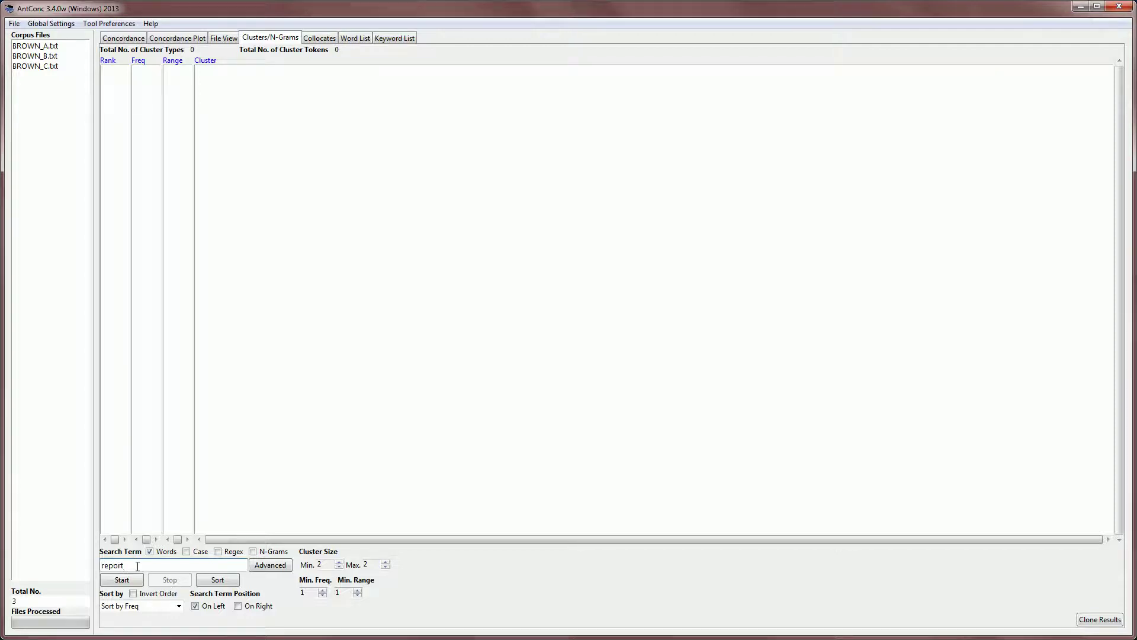
click(123, 579)
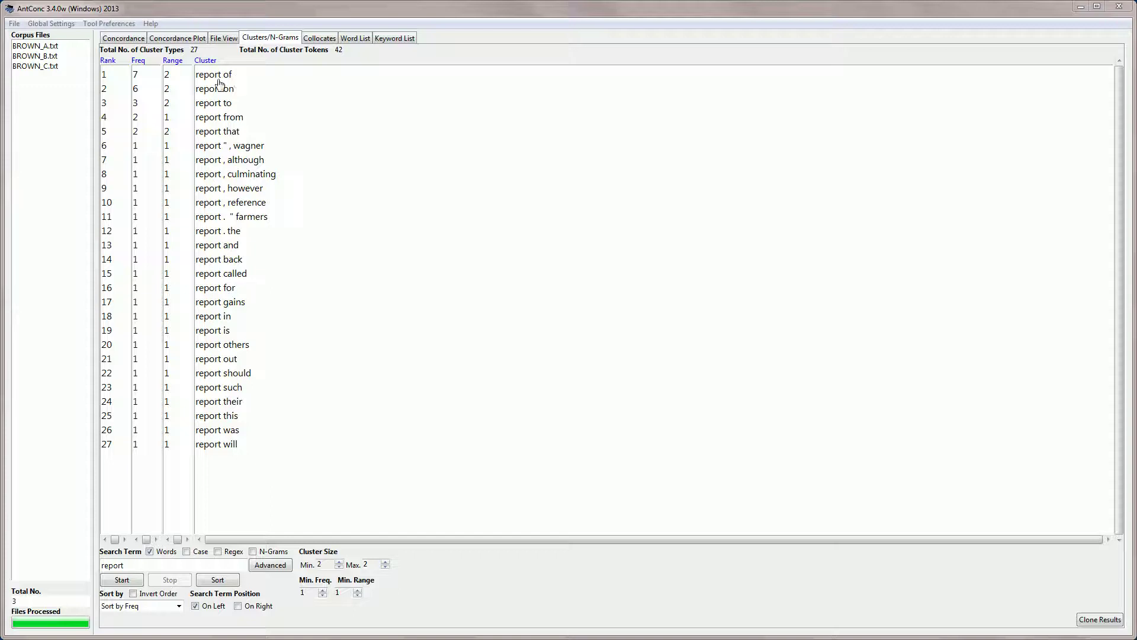
click(320, 565)
click(321, 595)
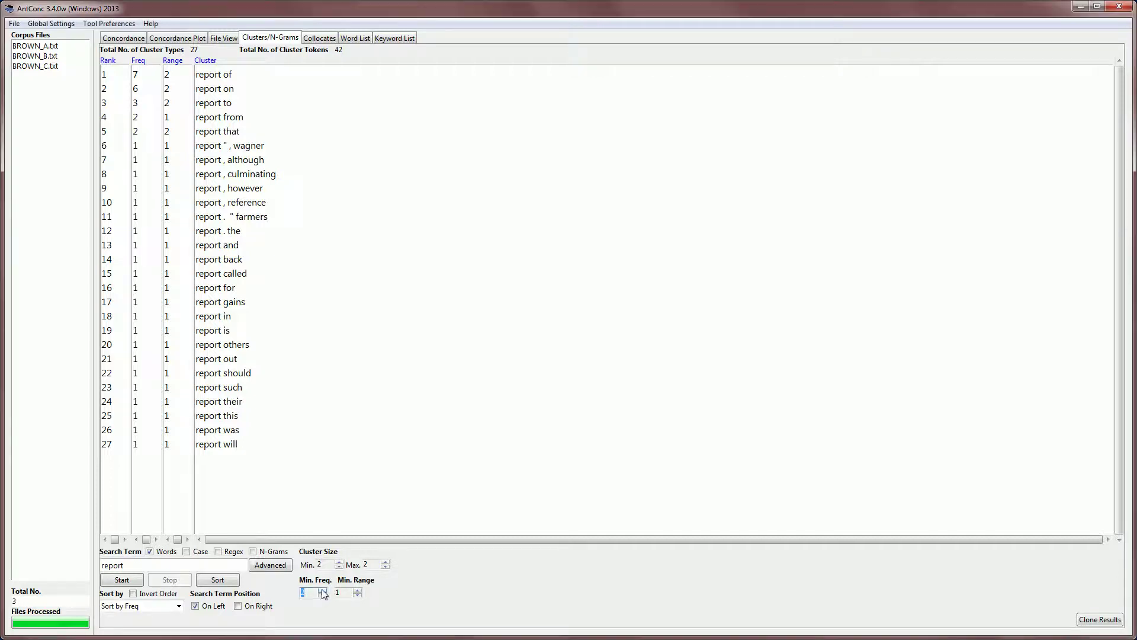
text(2)
click(122, 578)
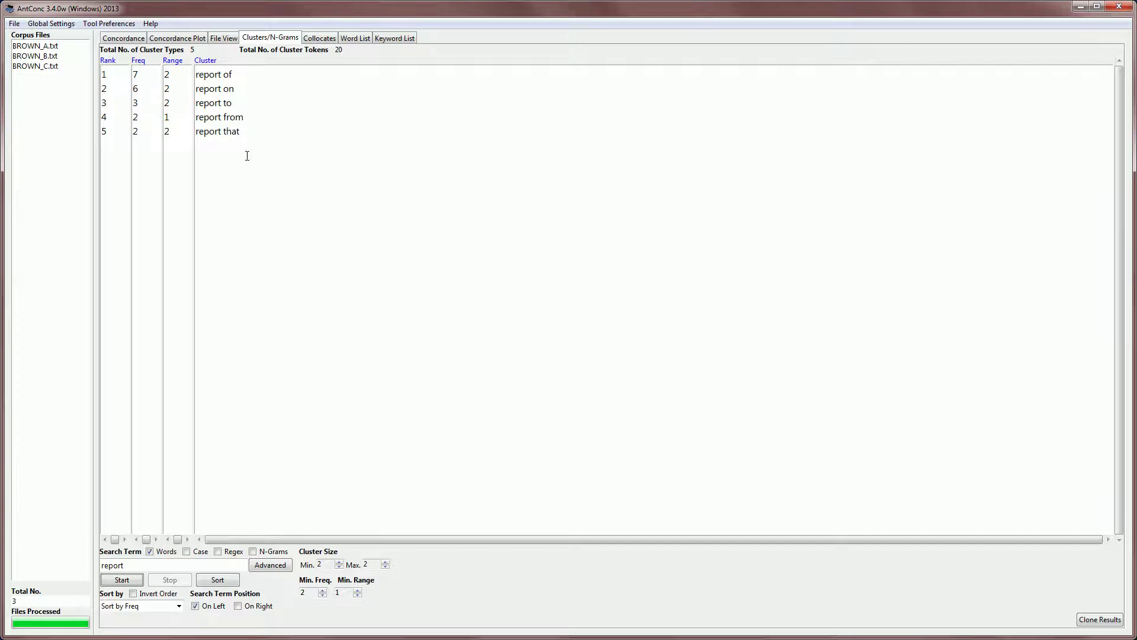
click(322, 595)
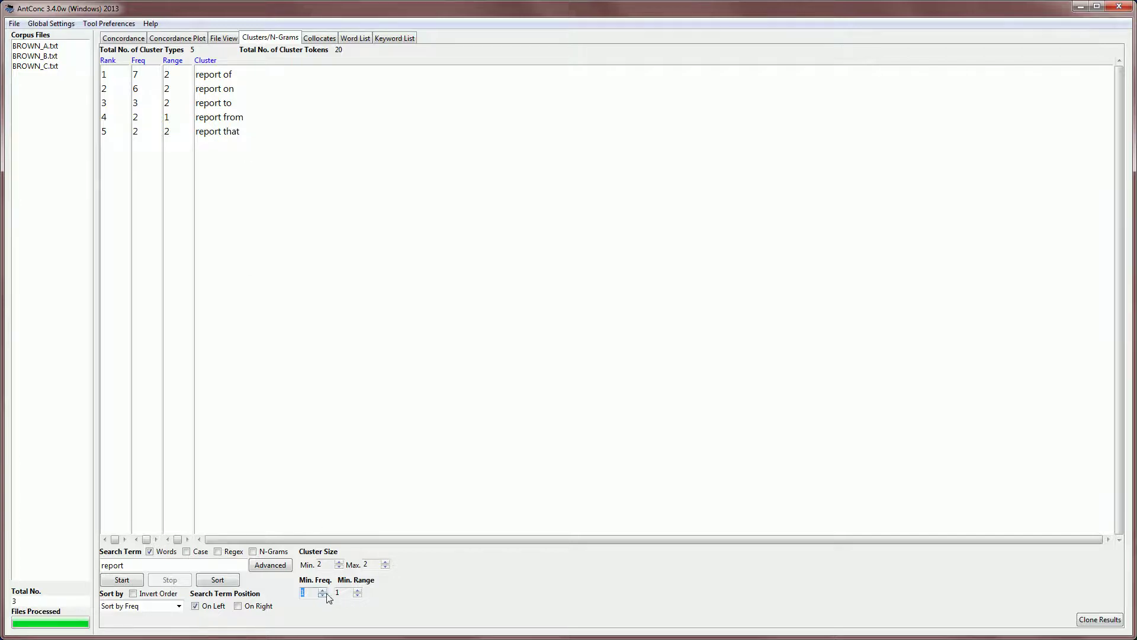
click(358, 591)
click(117, 583)
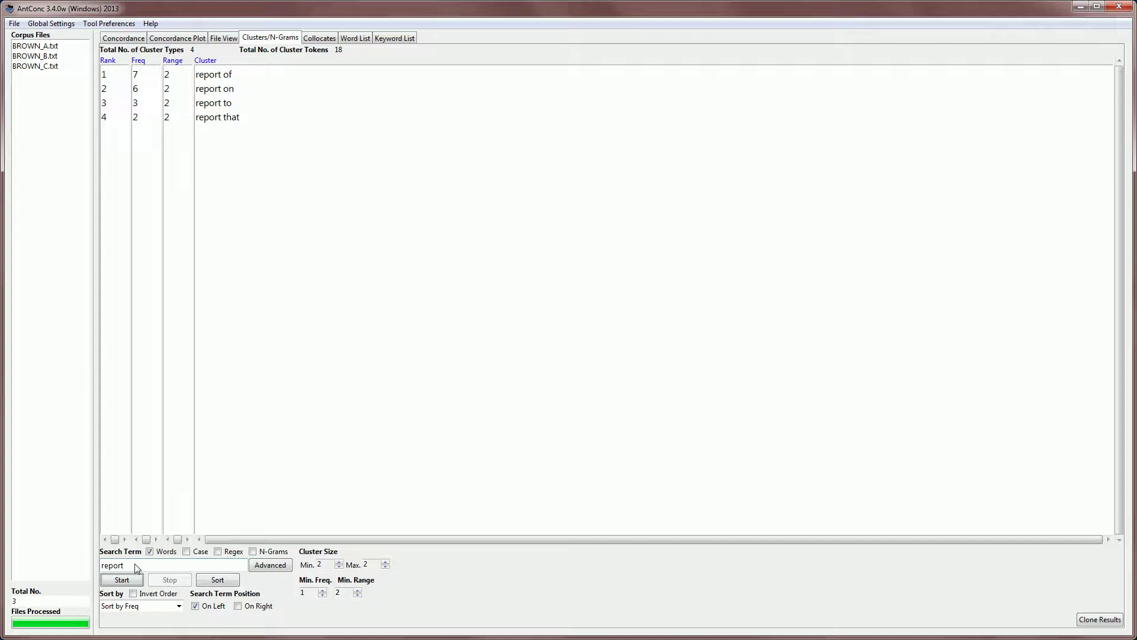
click(358, 596)
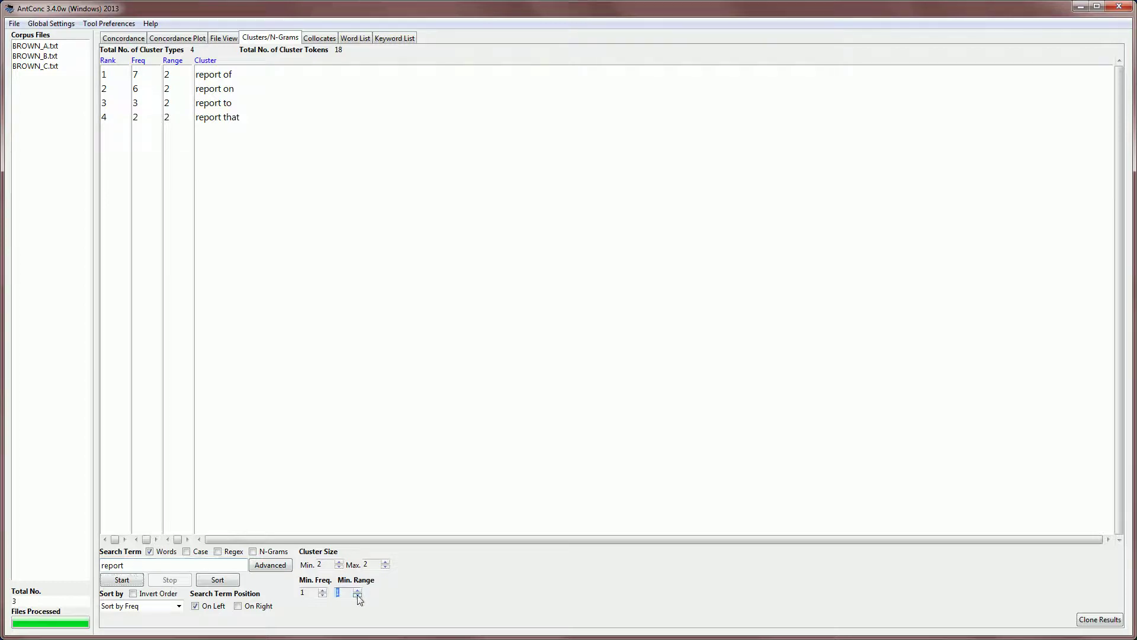
click(131, 581)
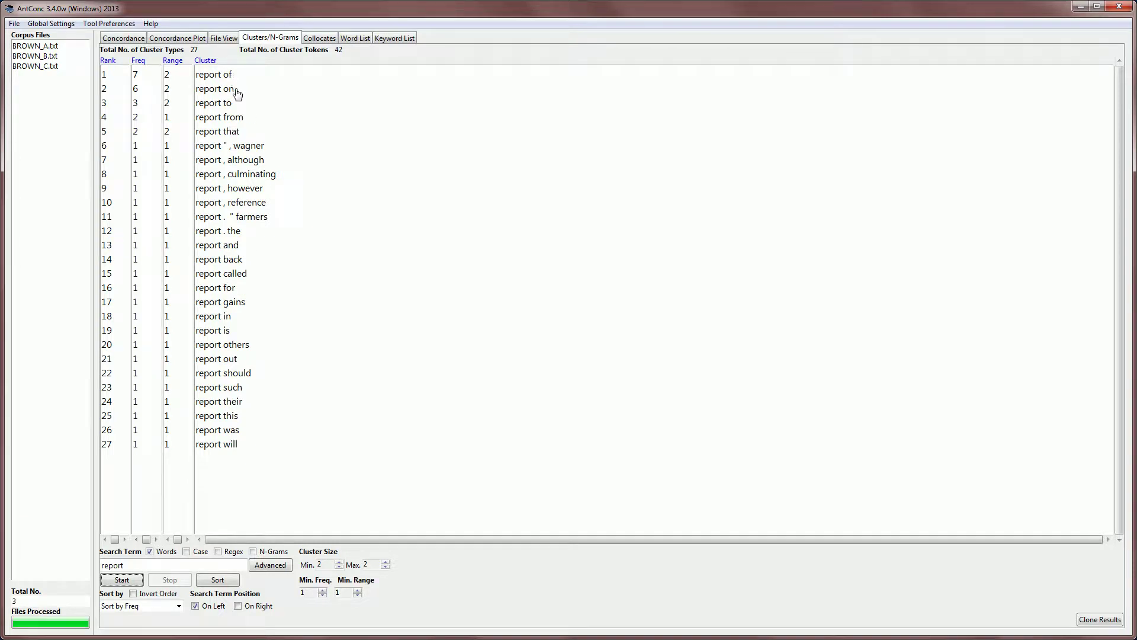
- Change the search term to 'reported' and generate its 27 clusters, led by 'reported in'
click(126, 566)
text(ed)
click(122, 581)
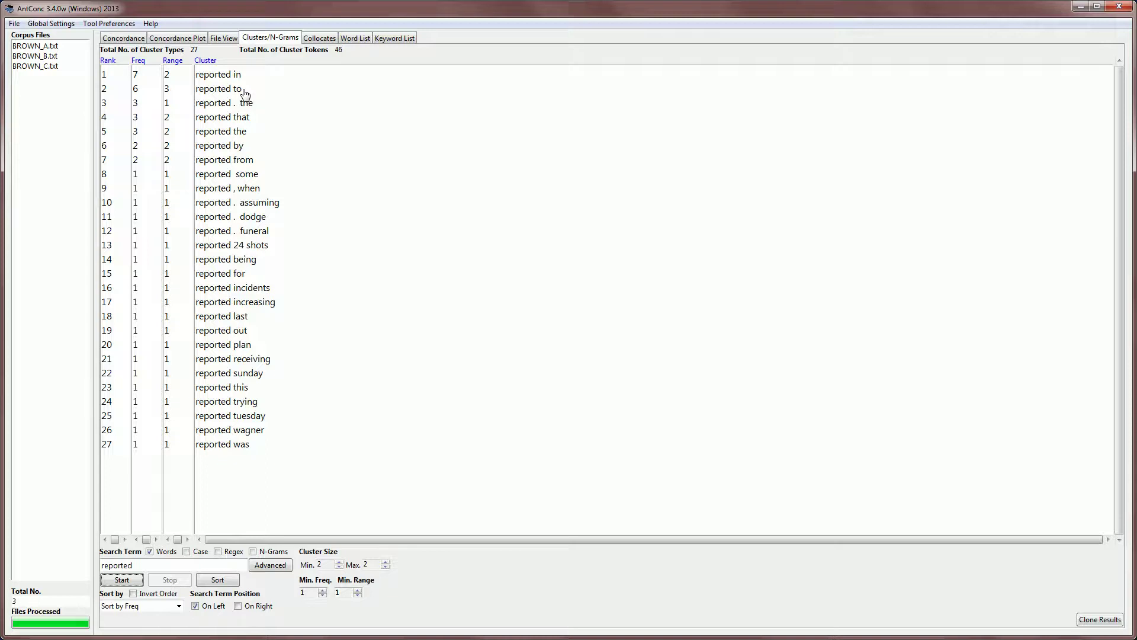
- View and sort the 'reported in' concordance lines, then rerun the clusters for 'report'
click(214, 77)
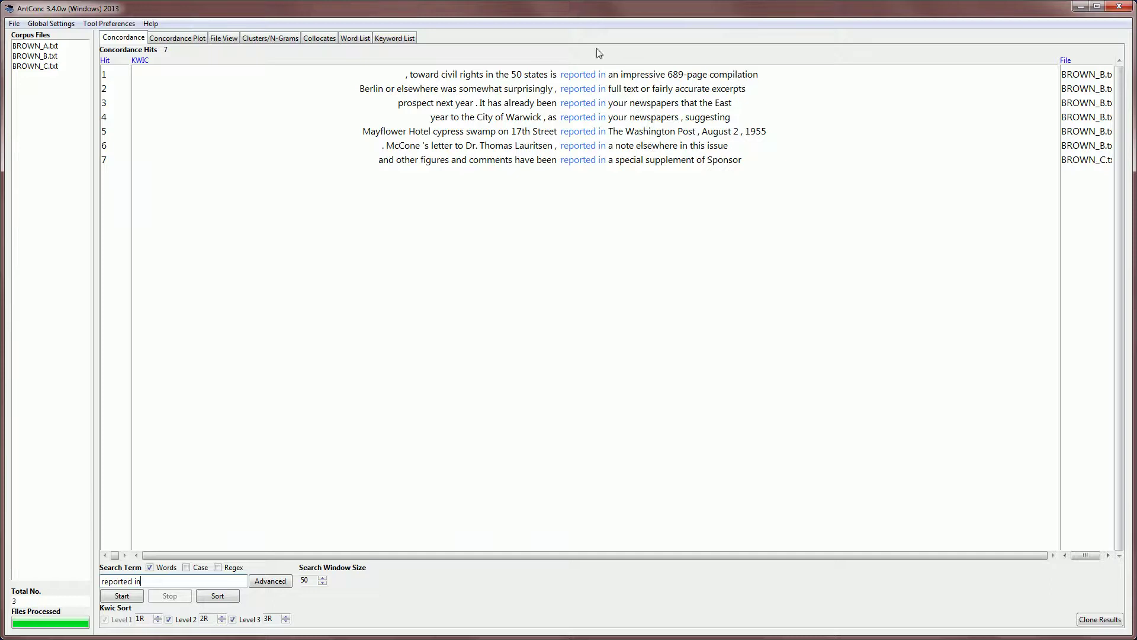
click(219, 596)
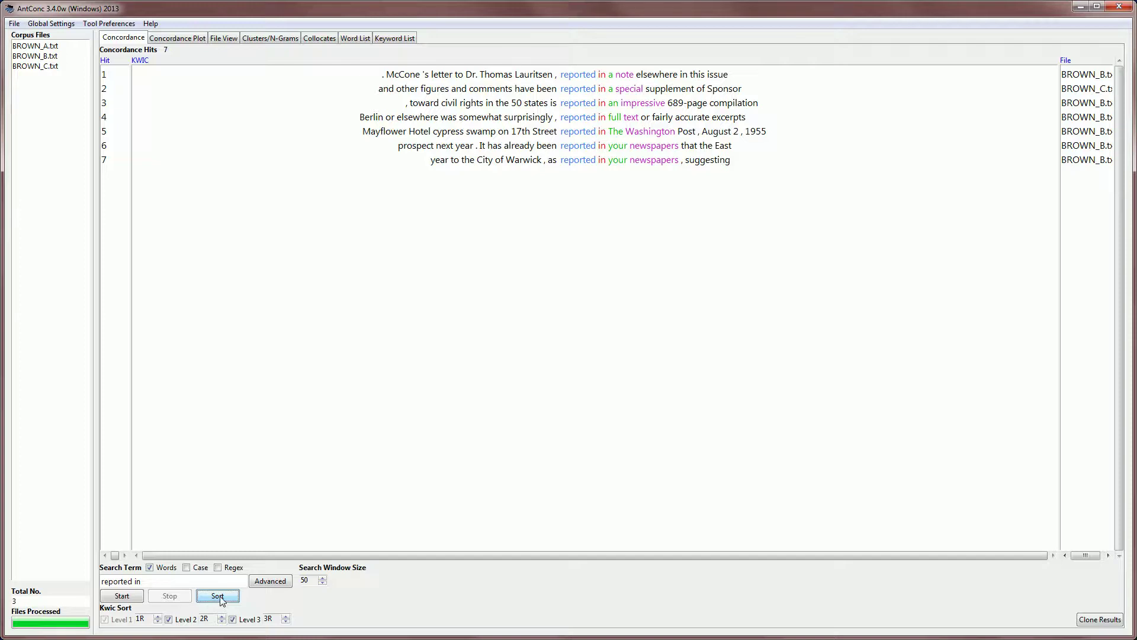
click(273, 36)
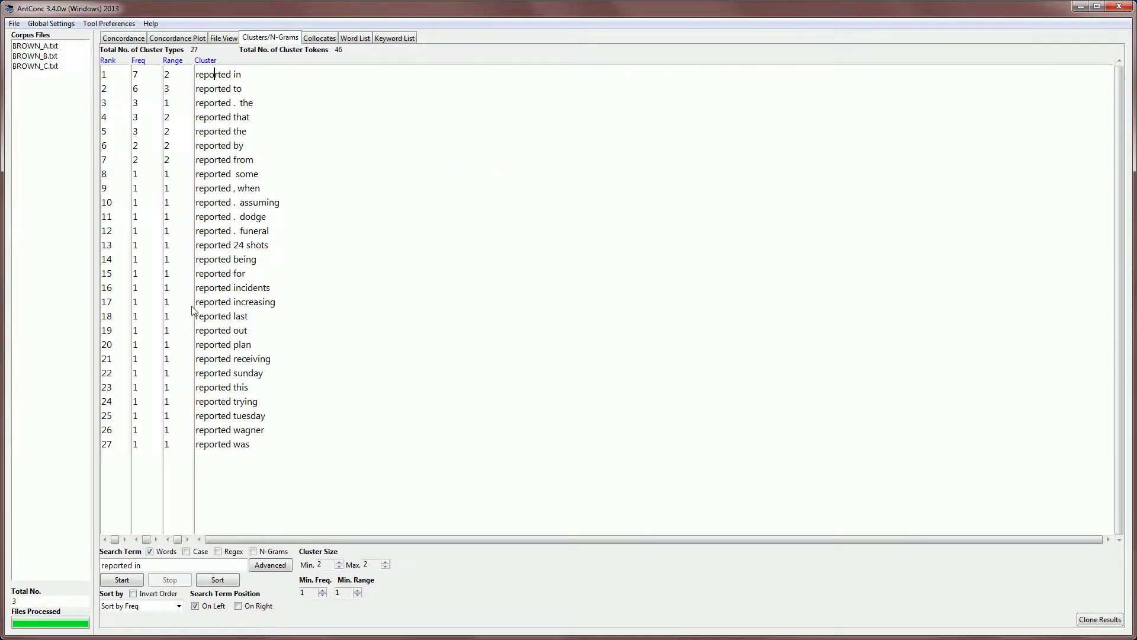
click(146, 569)
key(Return)
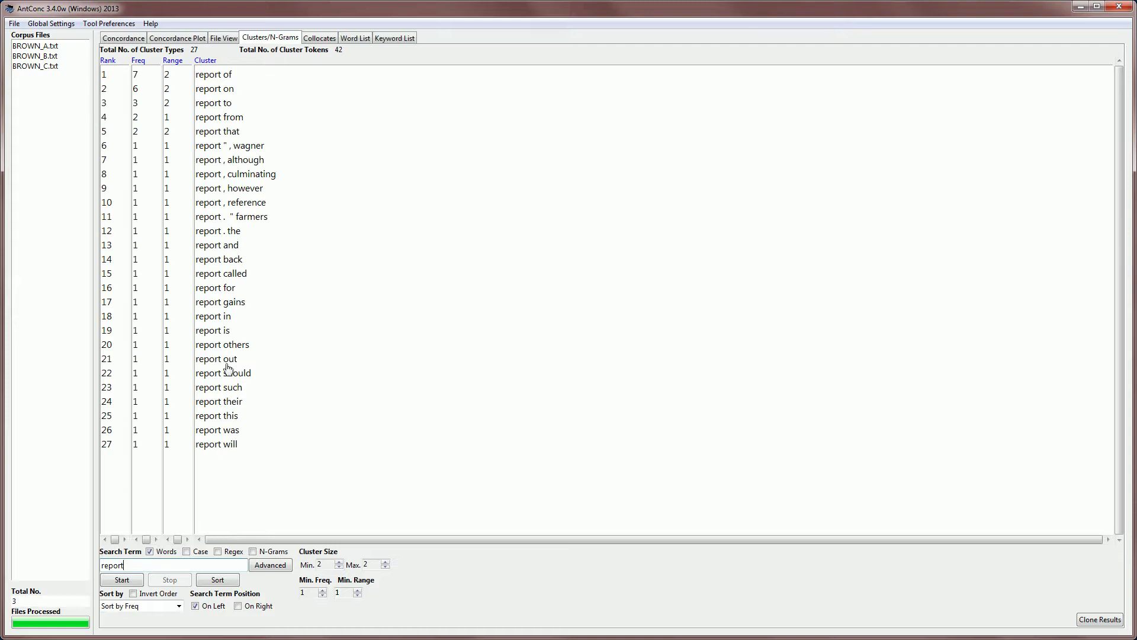
click(217, 92)
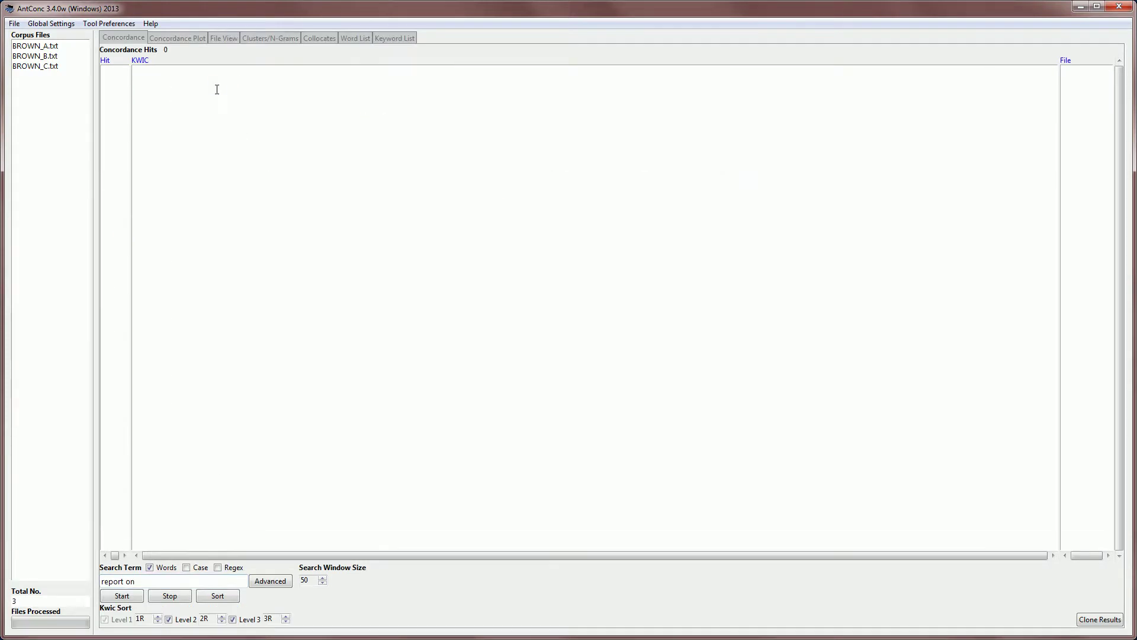
click(217, 595)
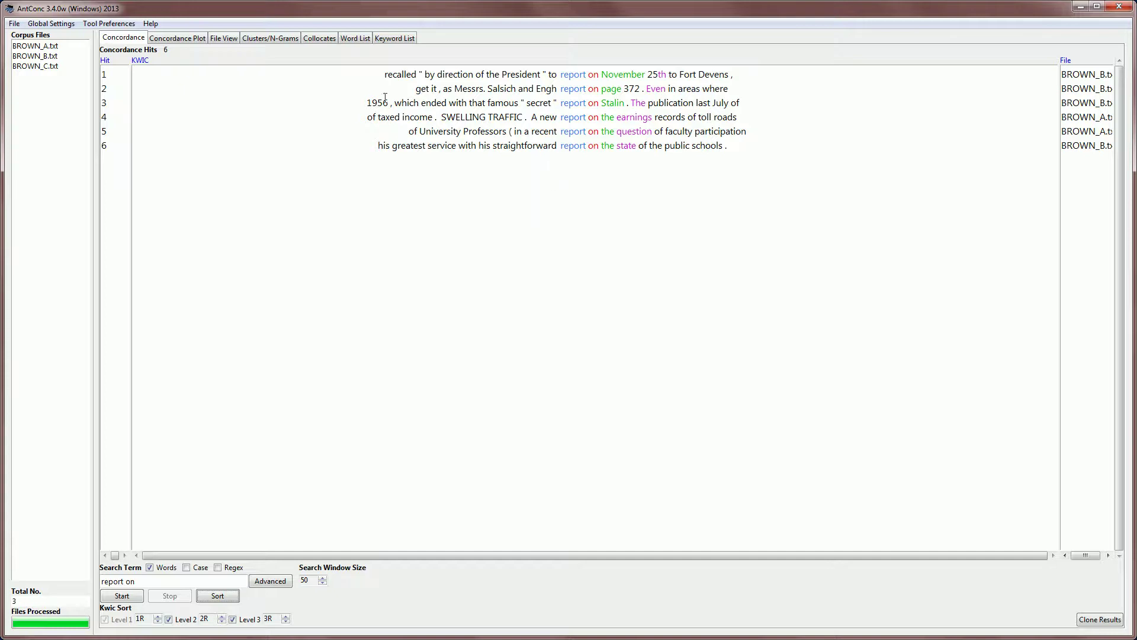
click(282, 39)
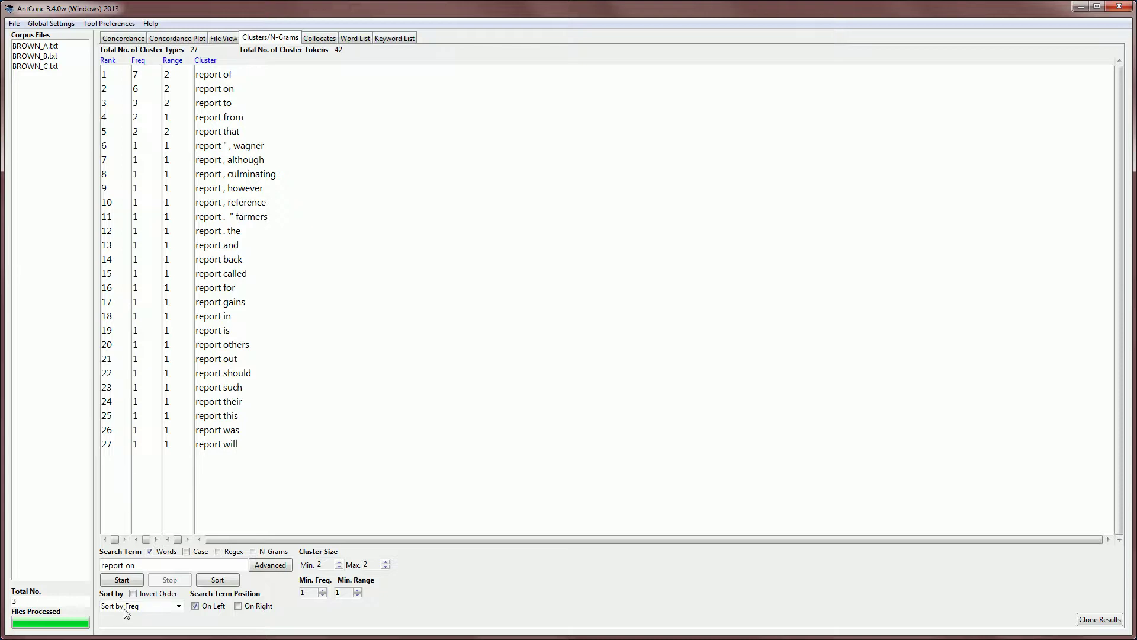
- Re-sort the 'report' clusters by range, then alphabetically by word
click(178, 606)
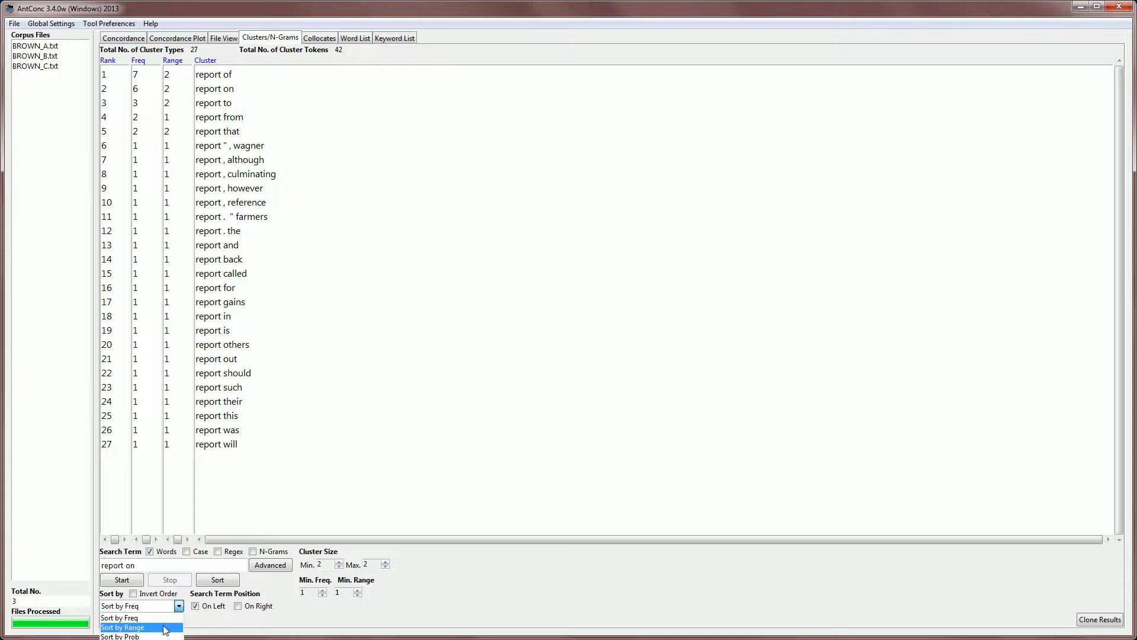
click(165, 627)
click(218, 581)
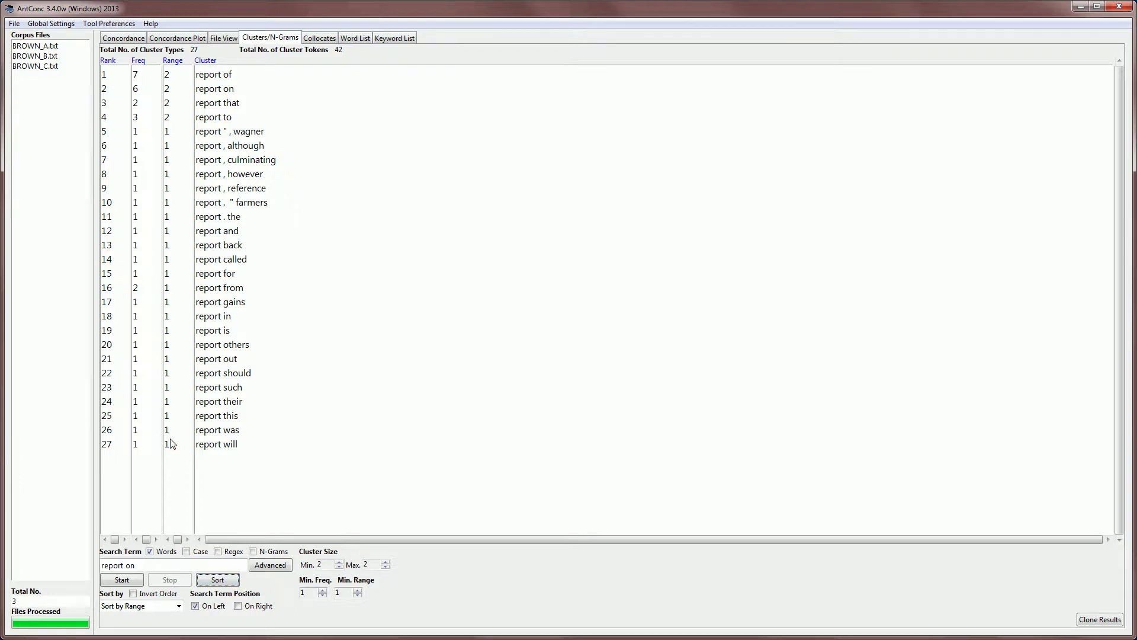
click(177, 606)
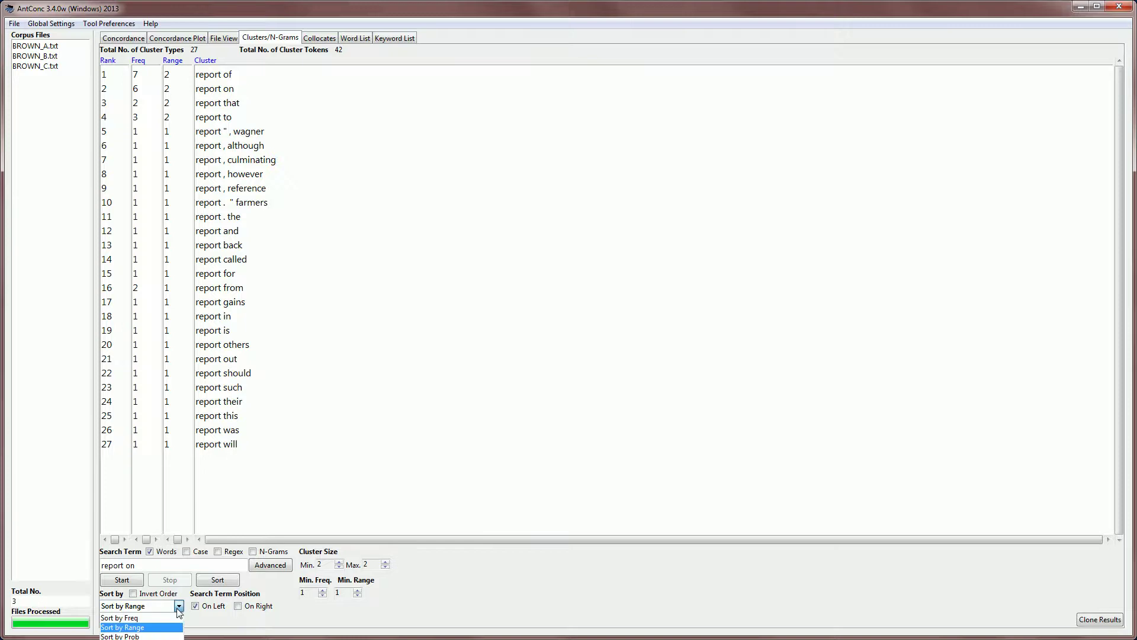
scroll(170, 633, down, 1)
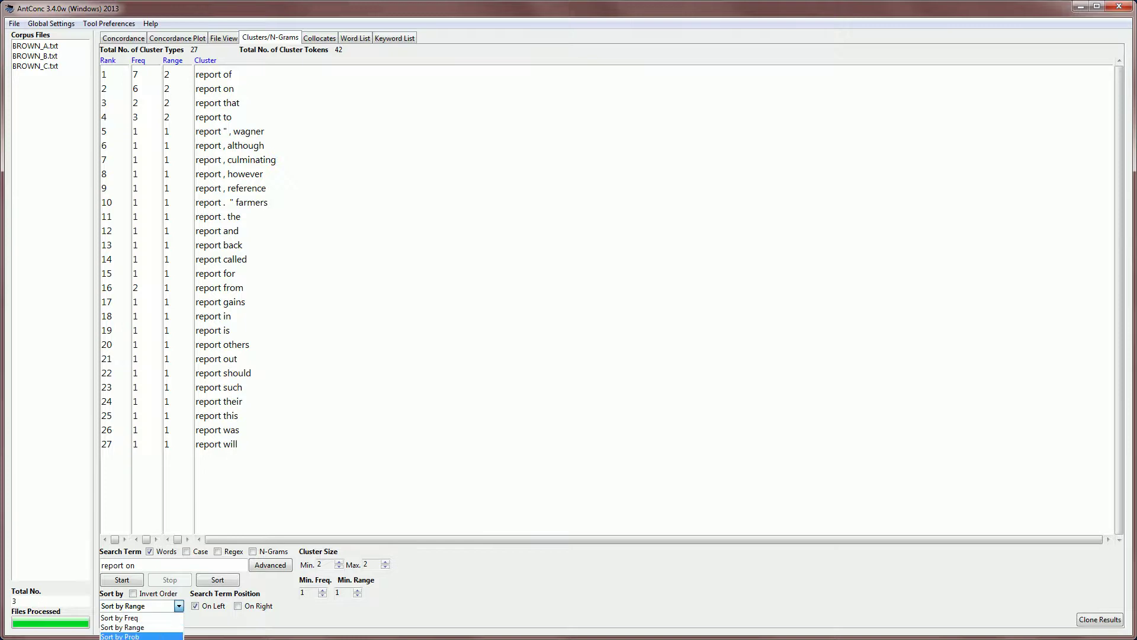
click(142, 635)
click(217, 581)
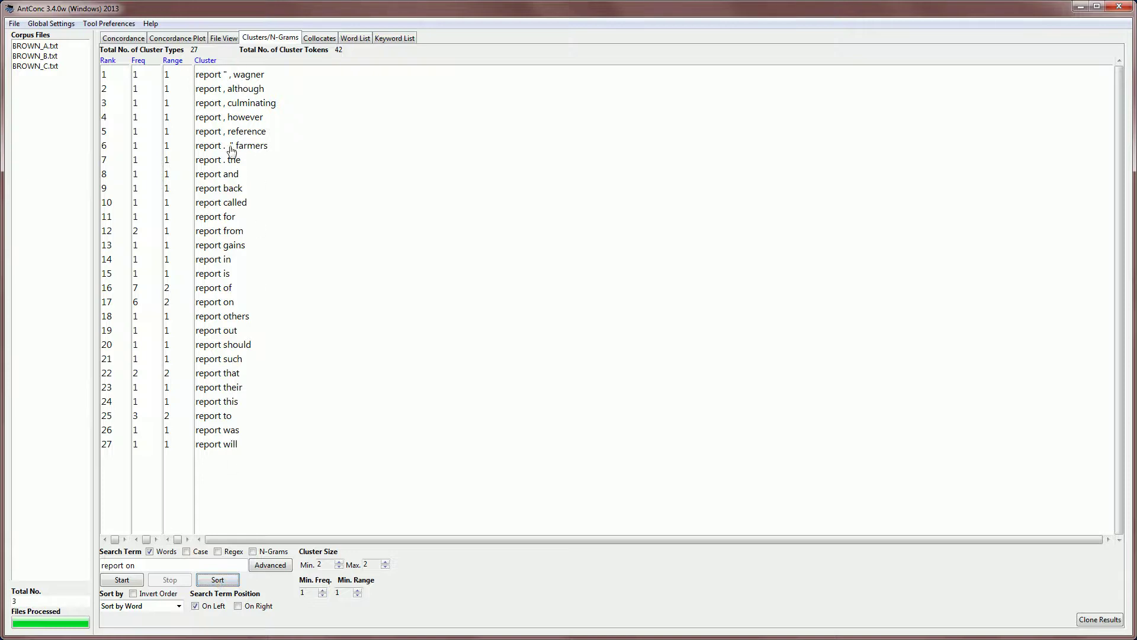
- Re-sort the clusters by word end, then attempt a sort by probability and dismiss the warning
click(178, 606)
click(172, 637)
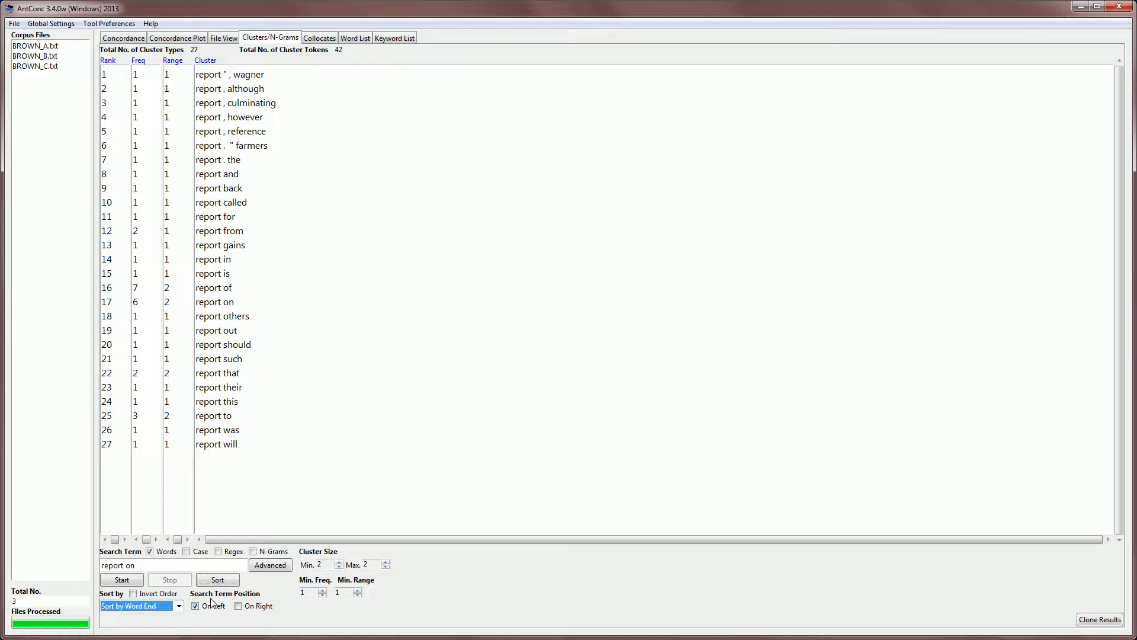
click(218, 580)
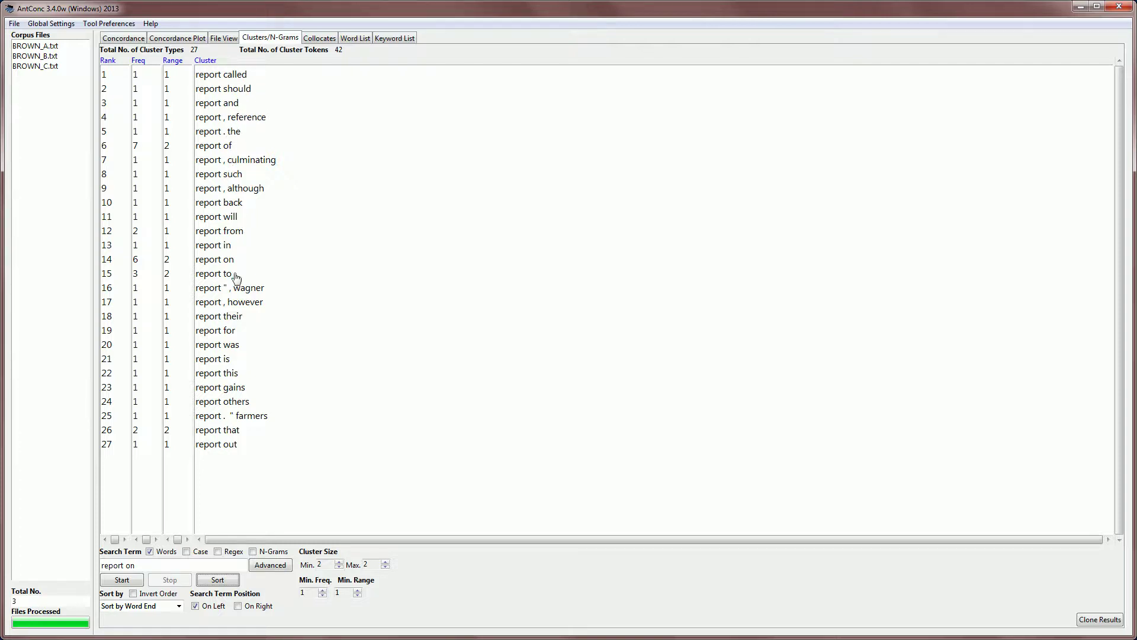
click(181, 608)
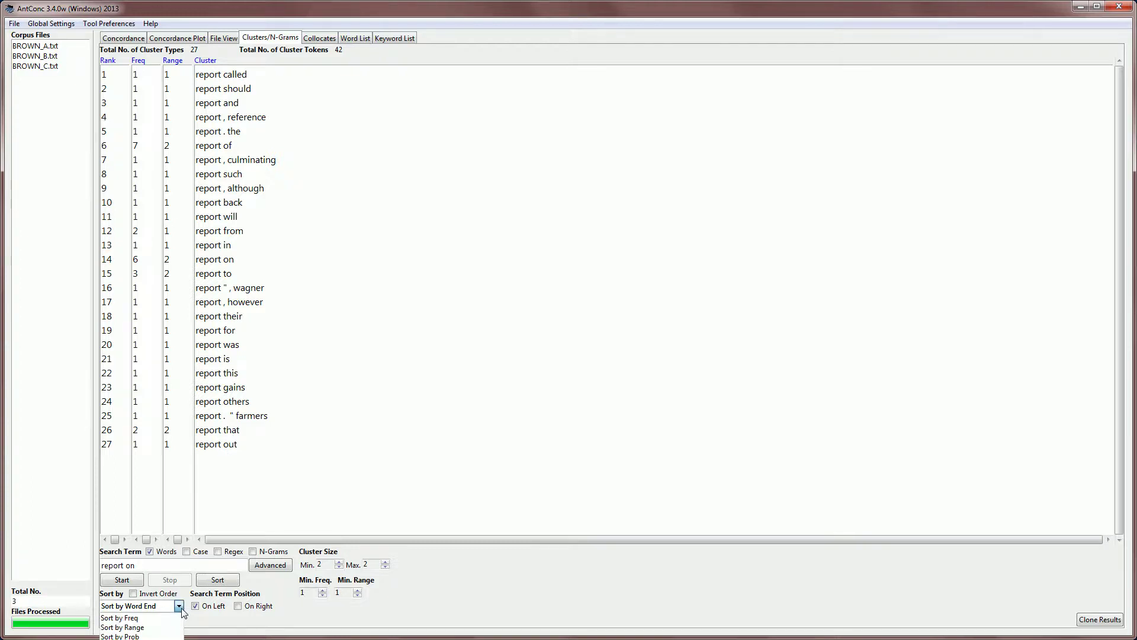
click(154, 635)
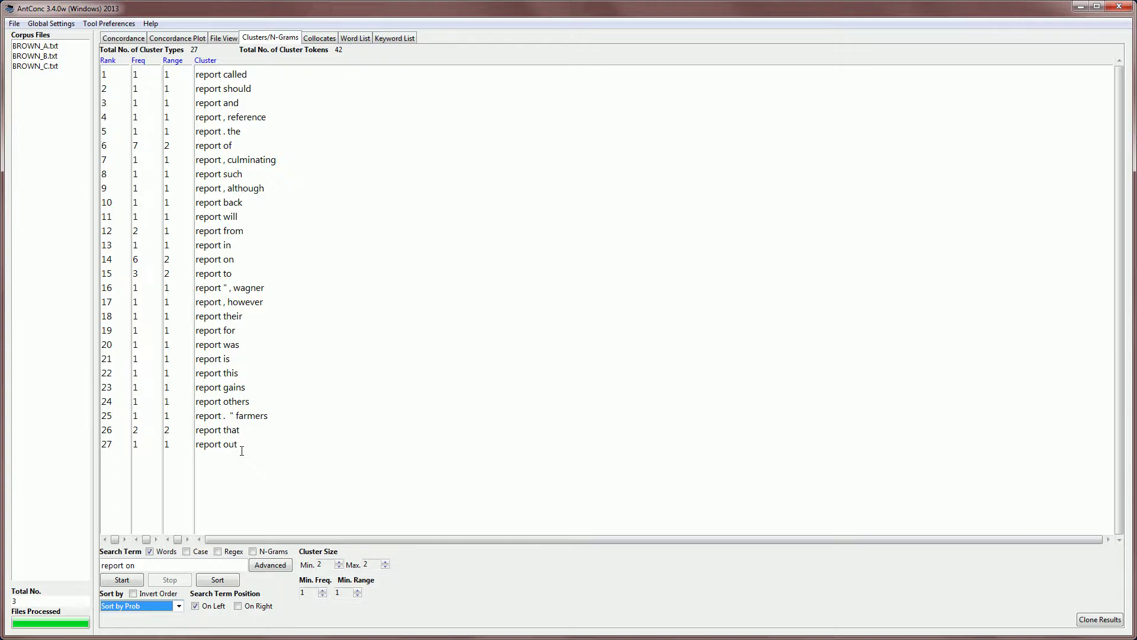
click(121, 580)
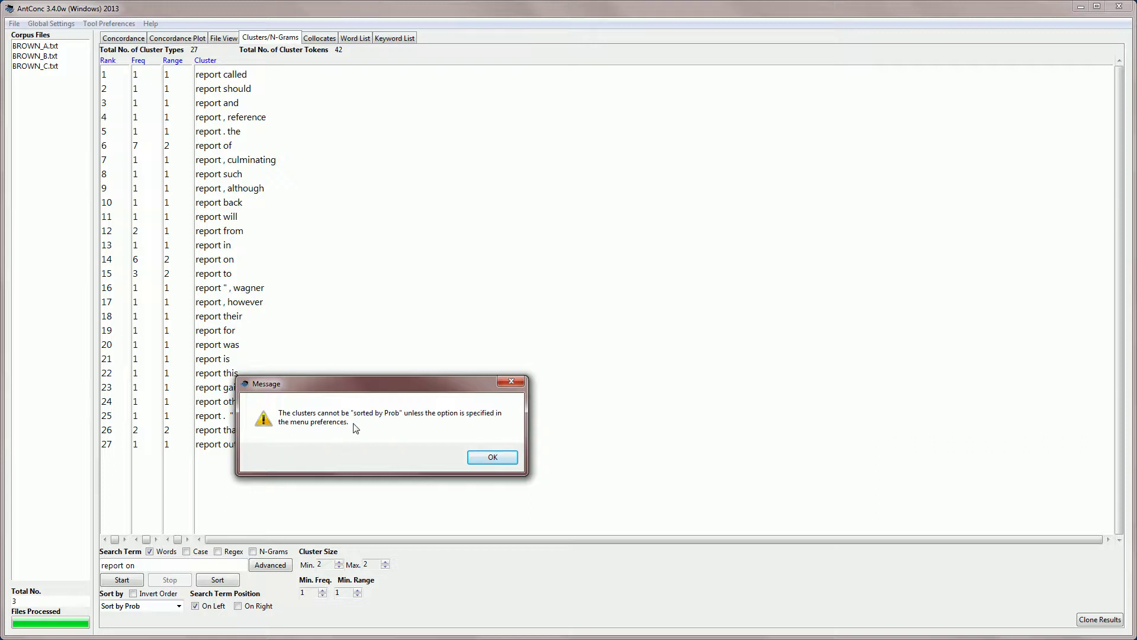
click(497, 459)
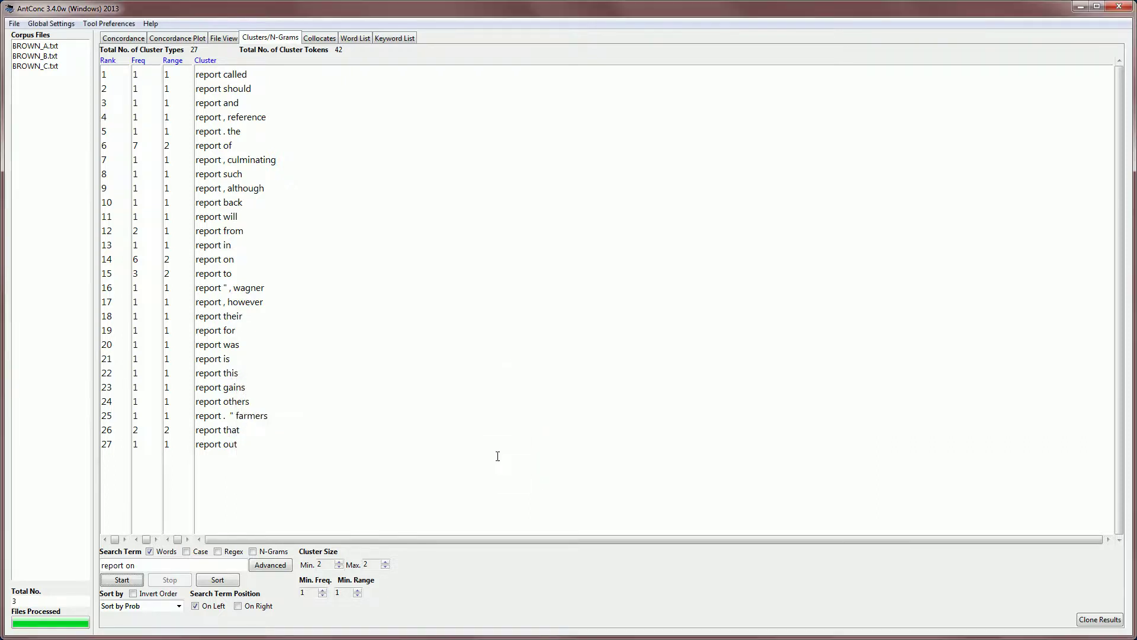
- In Clusters/N-Grams preferences, enable 'Transitional probability between first and other words' and apply
click(117, 24)
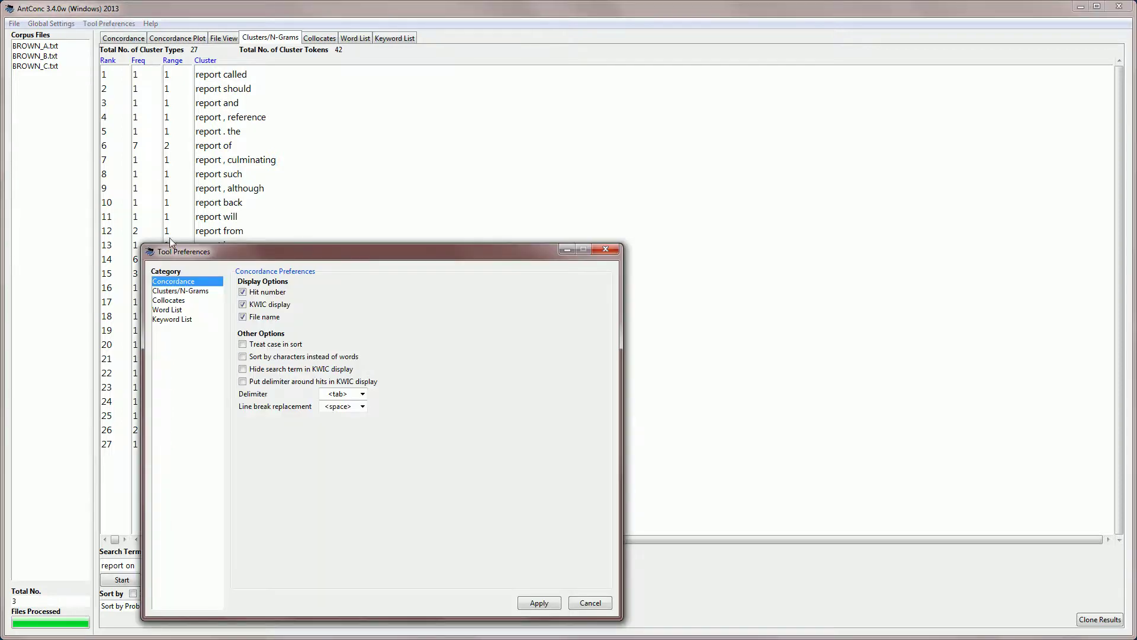
click(184, 293)
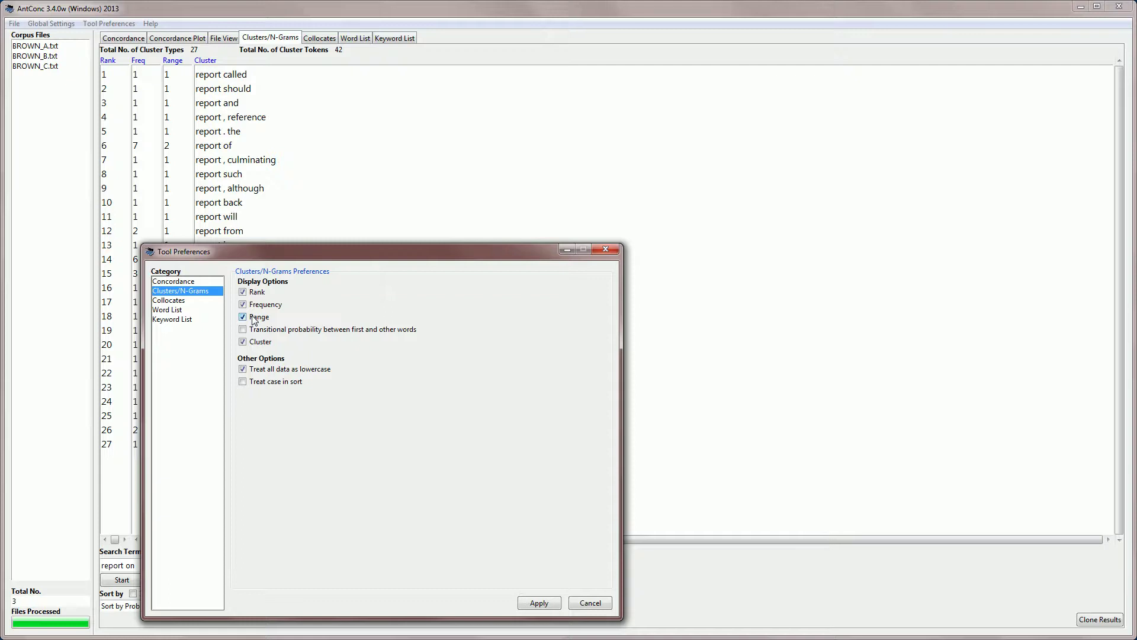
click(242, 293)
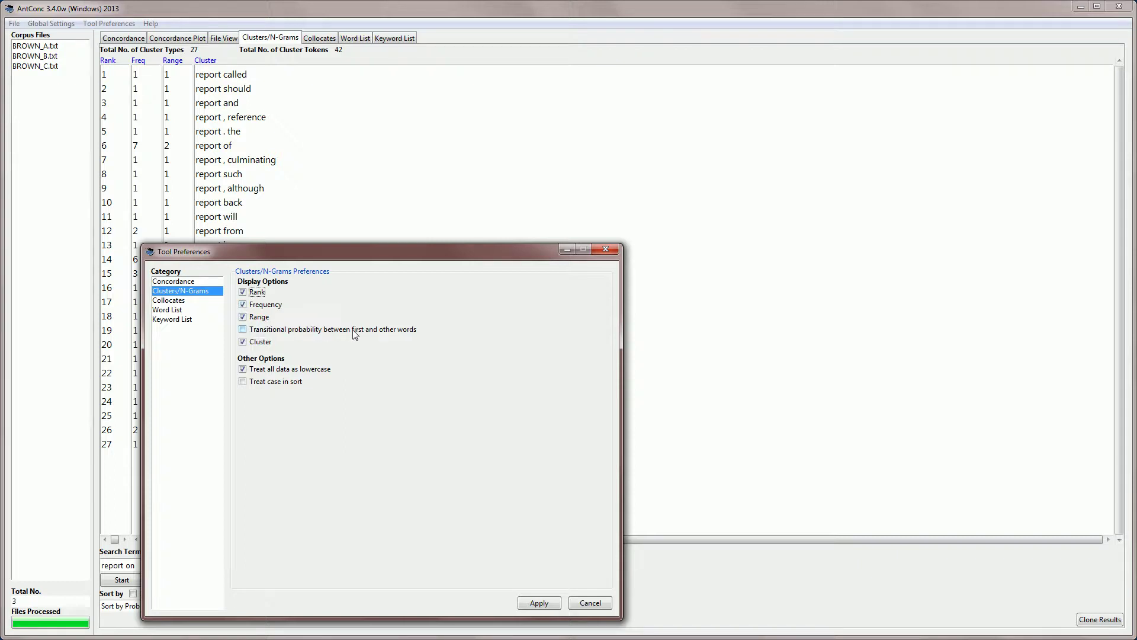
click(243, 329)
click(538, 602)
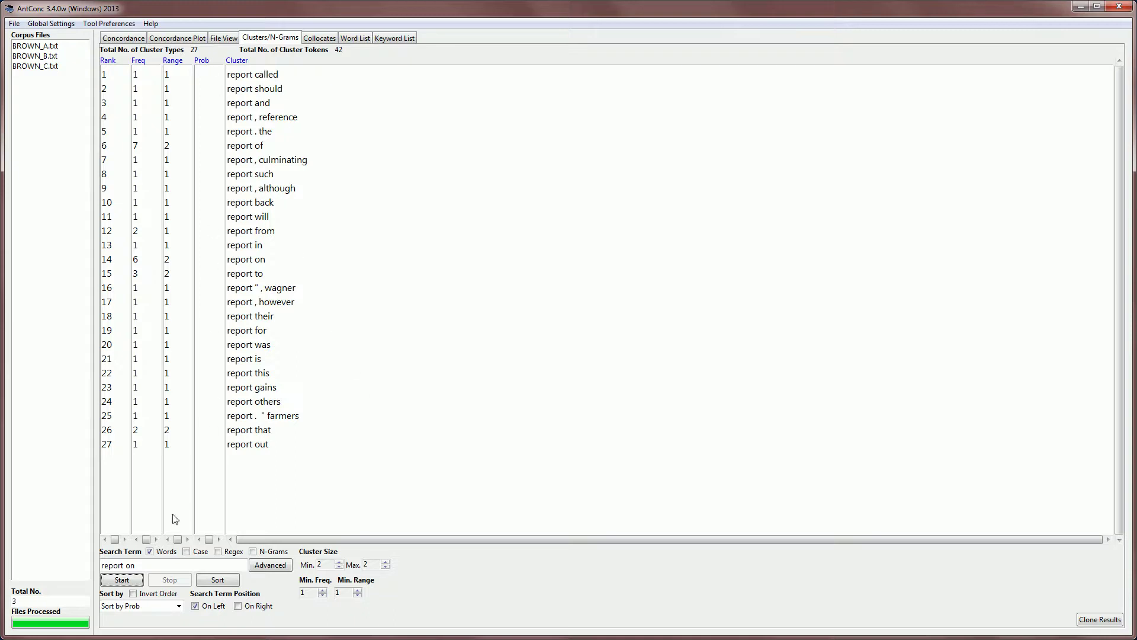
- Regenerate the 'report' clusters with Prob values, from 0.167 for 'report of' down to 0.024
click(120, 582)
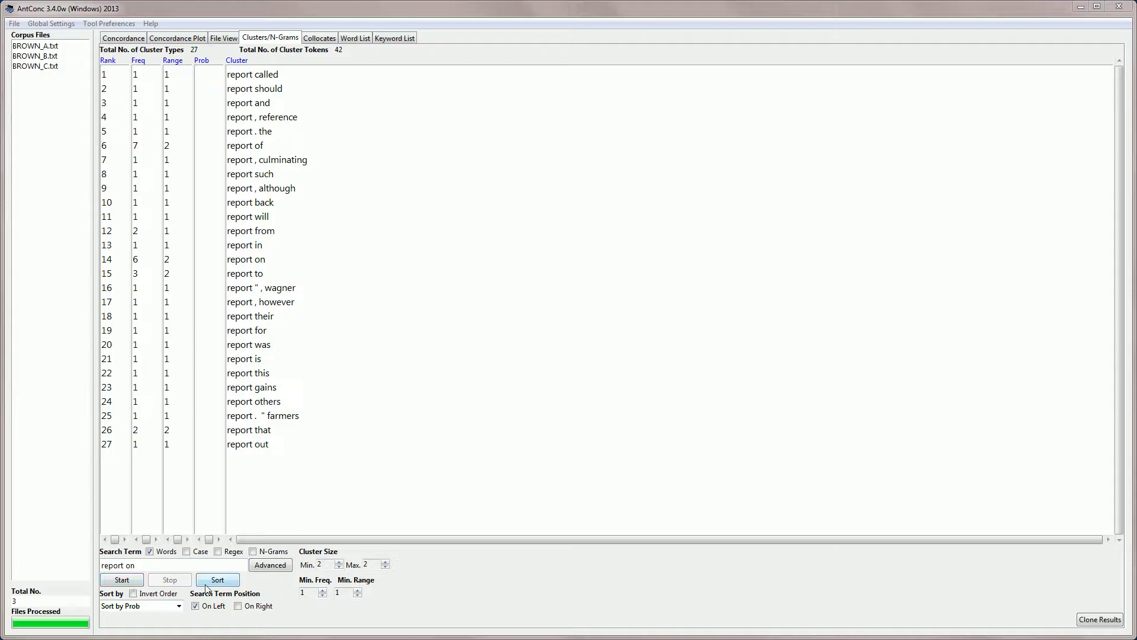
click(178, 606)
click(171, 618)
click(214, 586)
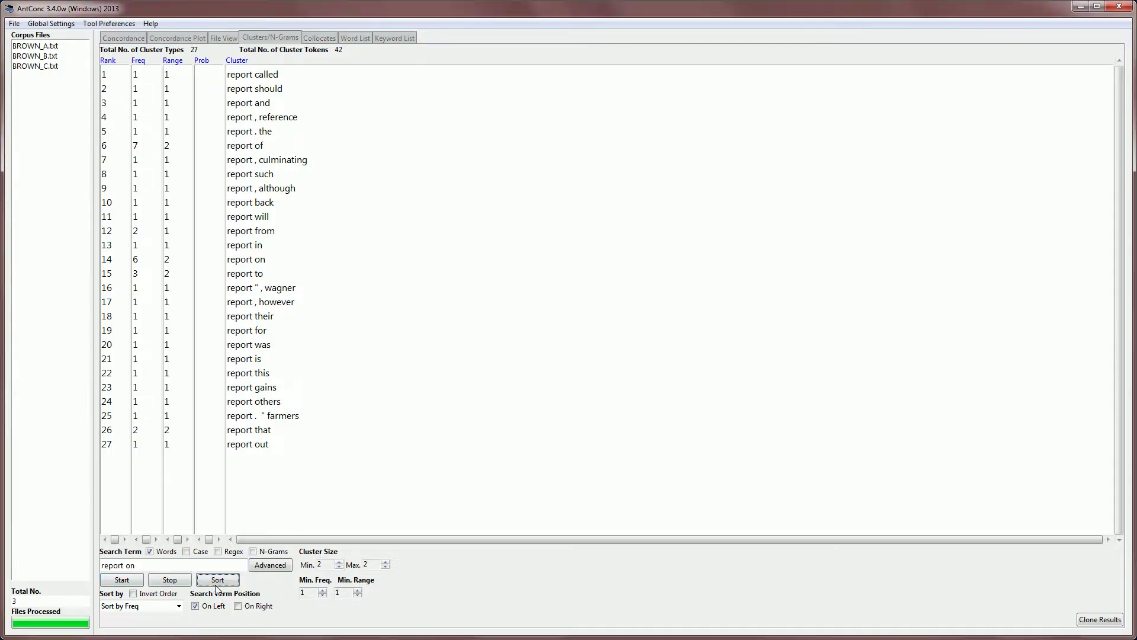
click(132, 582)
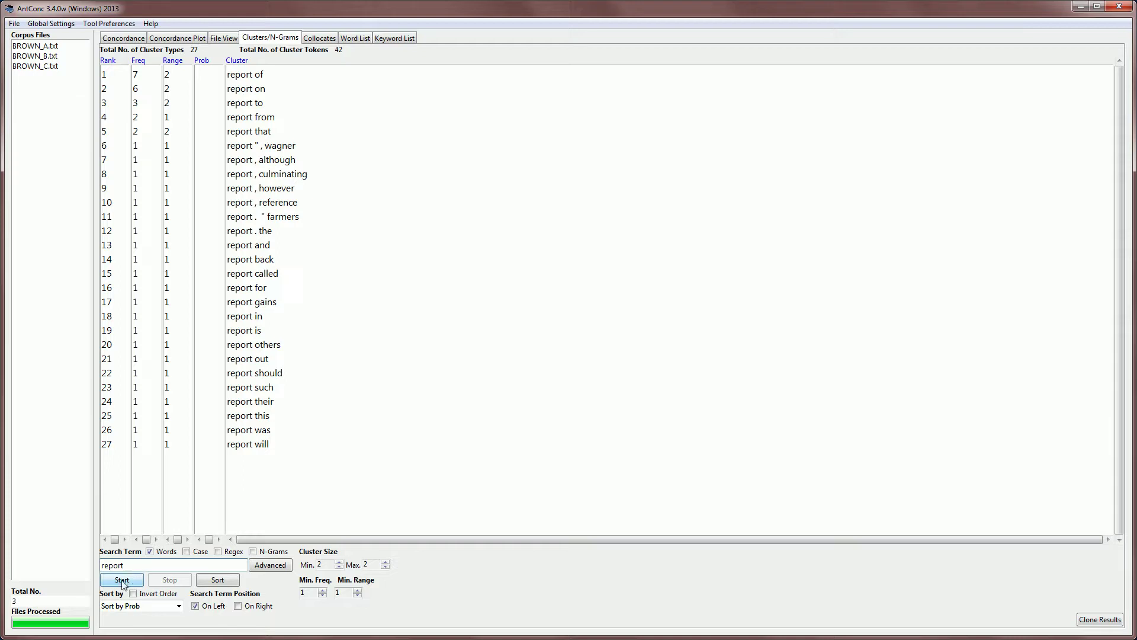
click(122, 580)
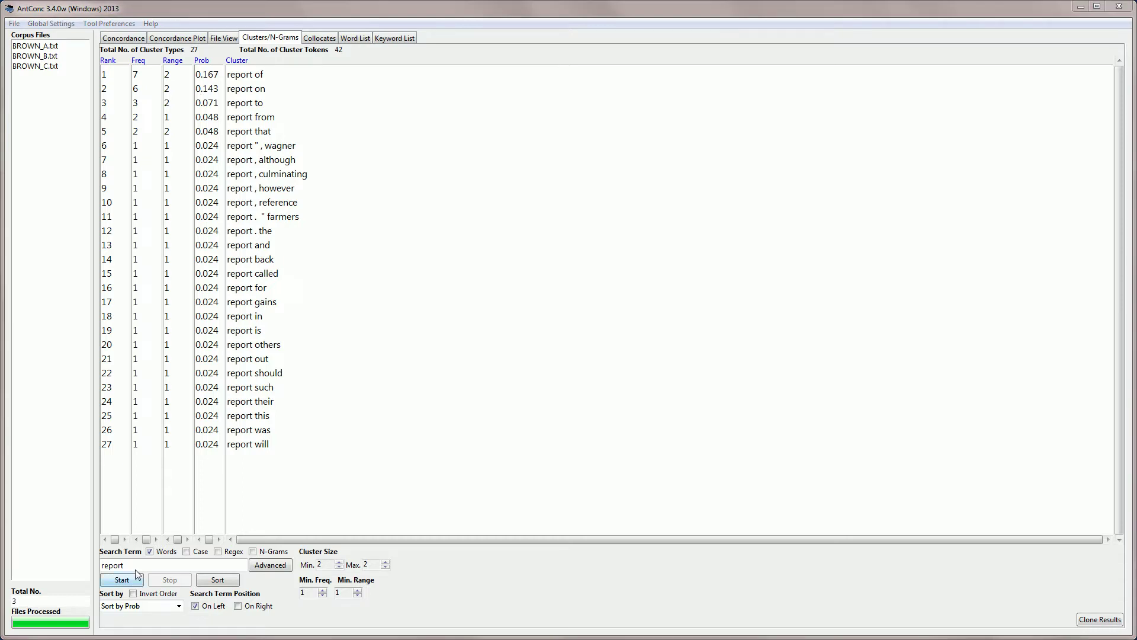
click(116, 24)
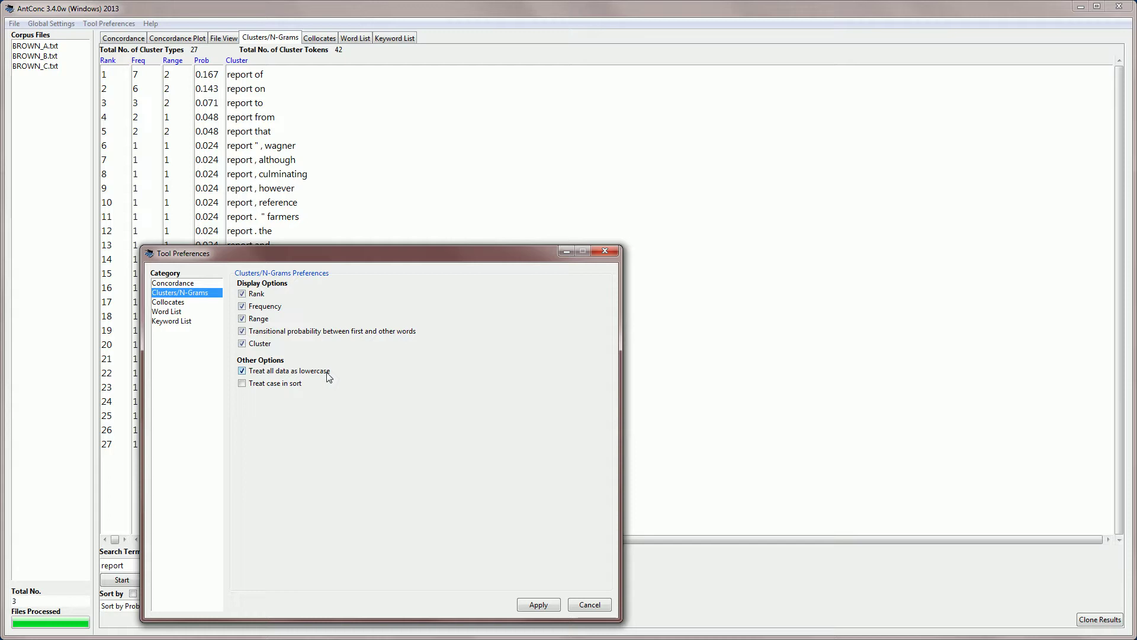
- Turn off 'Treat all data as lowercase' and regenerate 28 case-distinct clusters, led by 'Report of'
click(243, 372)
click(537, 605)
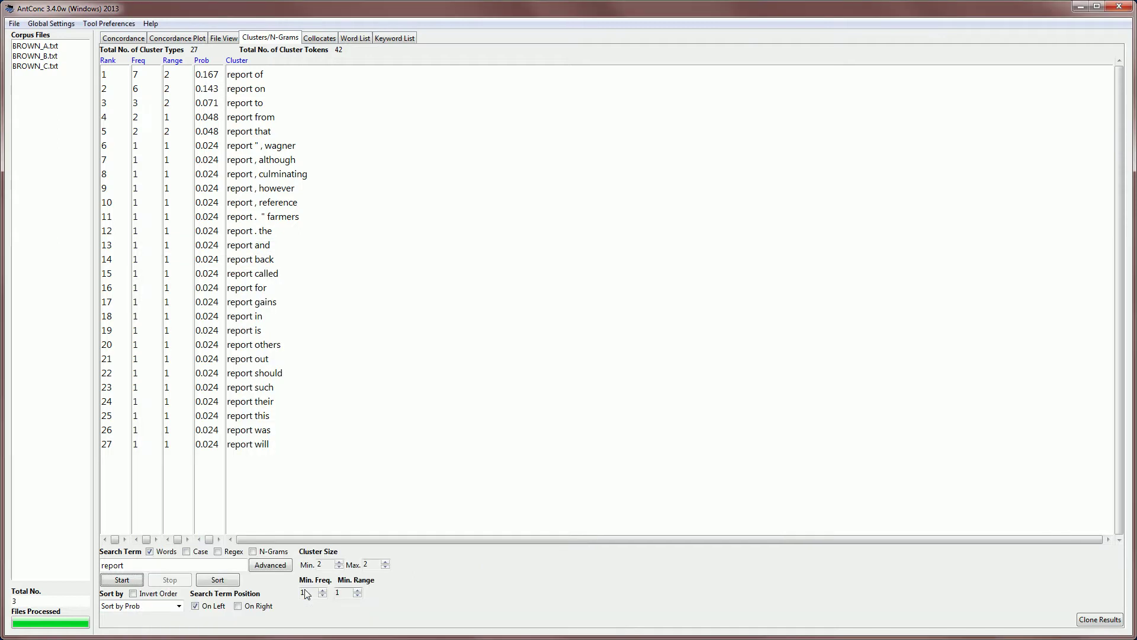
click(122, 579)
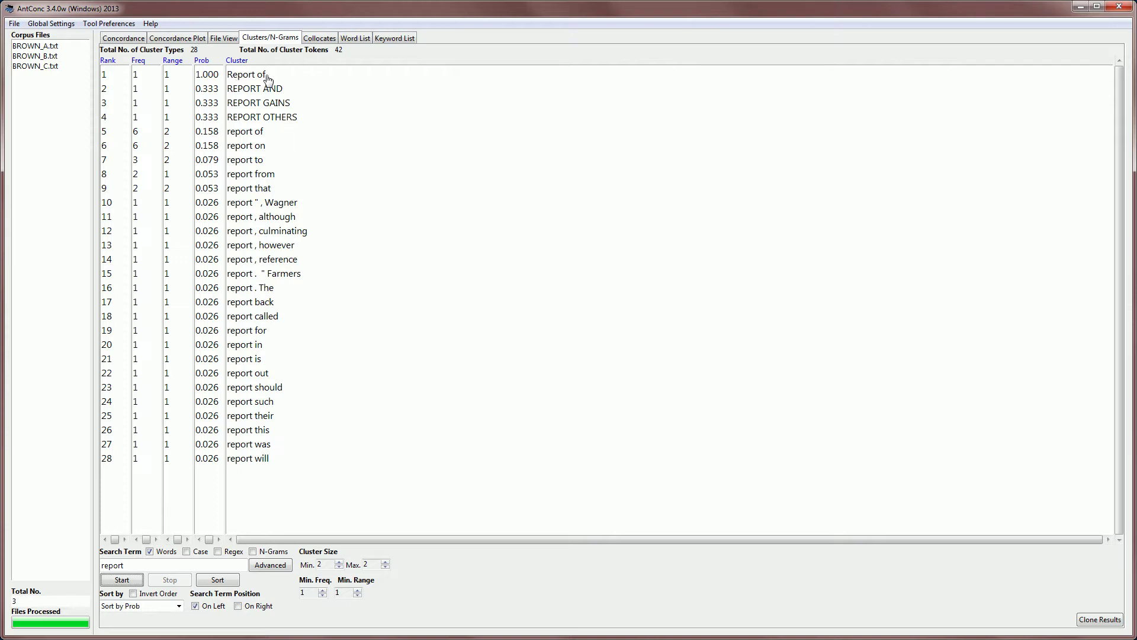
- Check the 'Report of' concordance lines, then re-sort the 28 clusters alphabetically by word
click(242, 76)
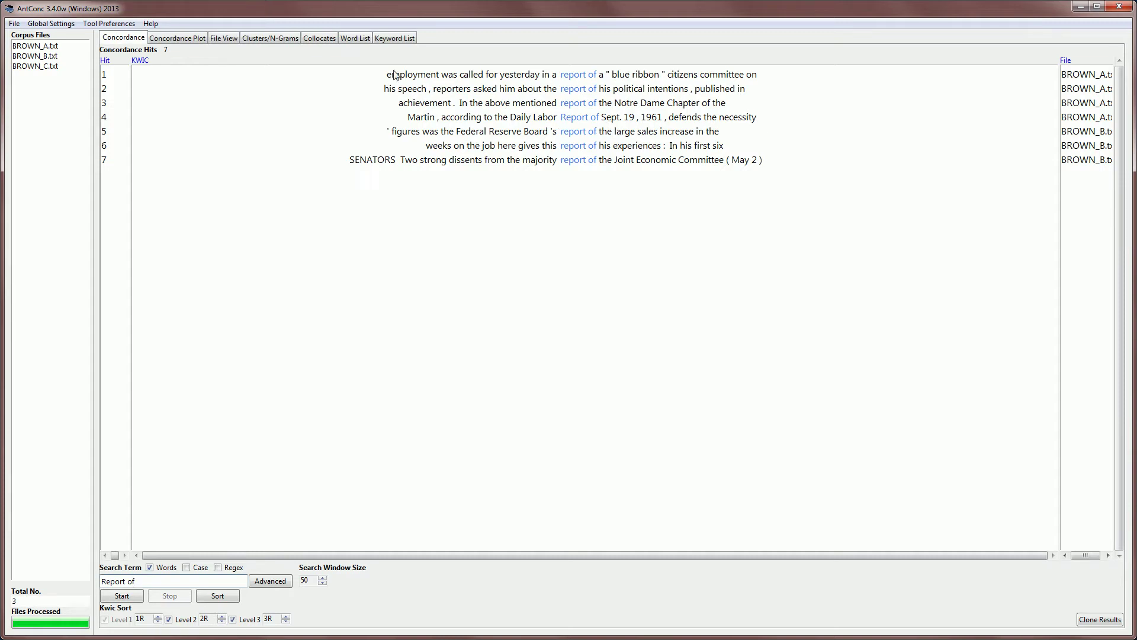
click(270, 39)
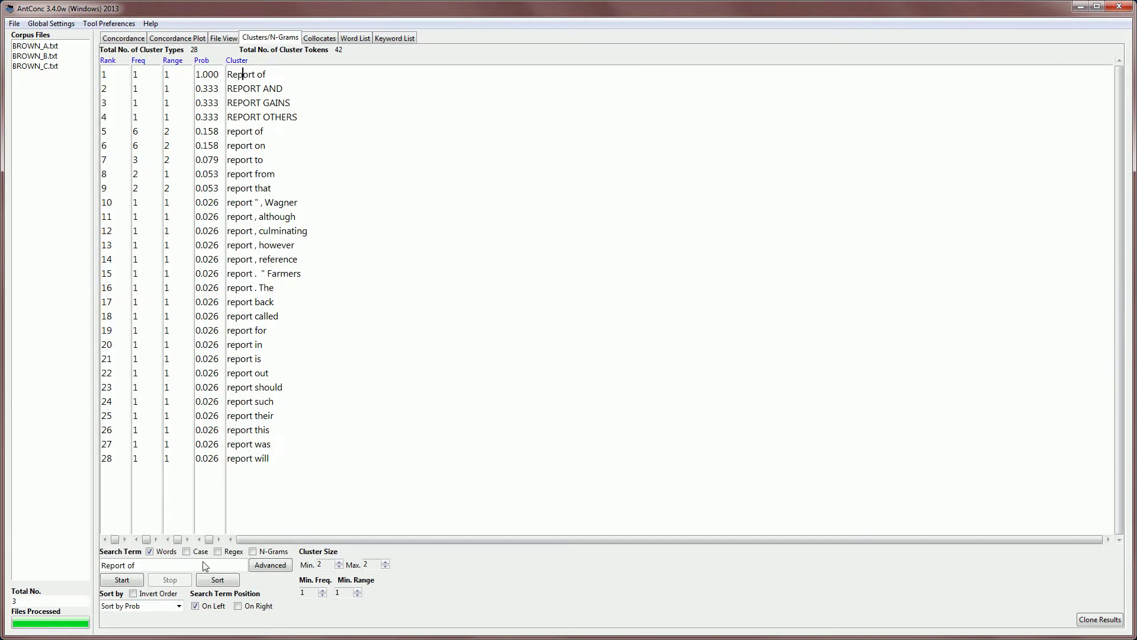
click(180, 607)
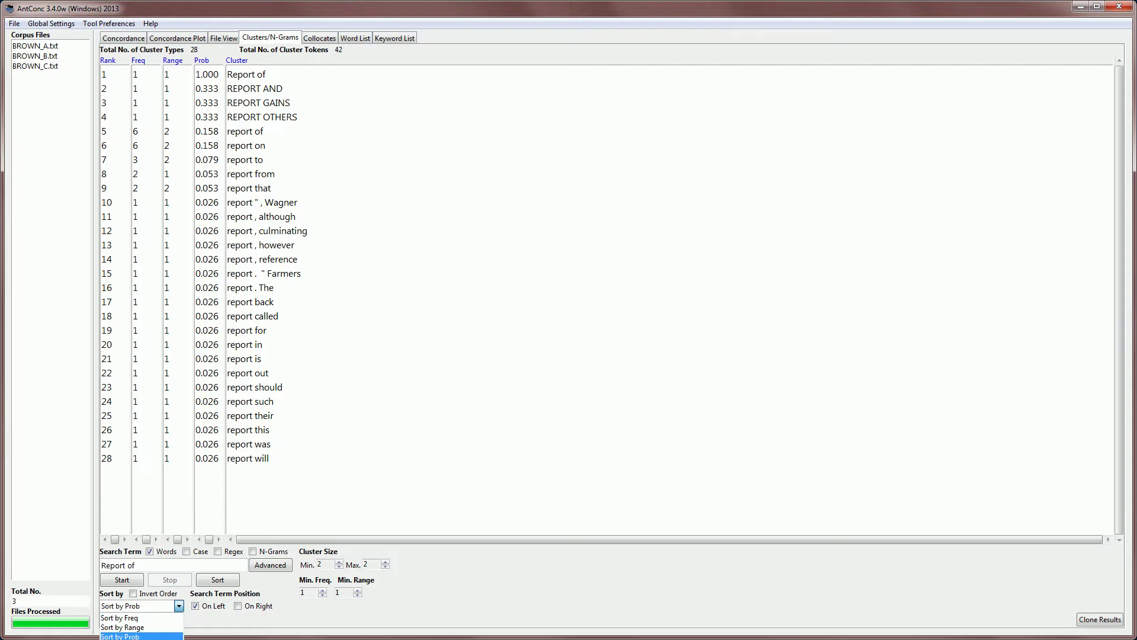
click(136, 634)
click(228, 584)
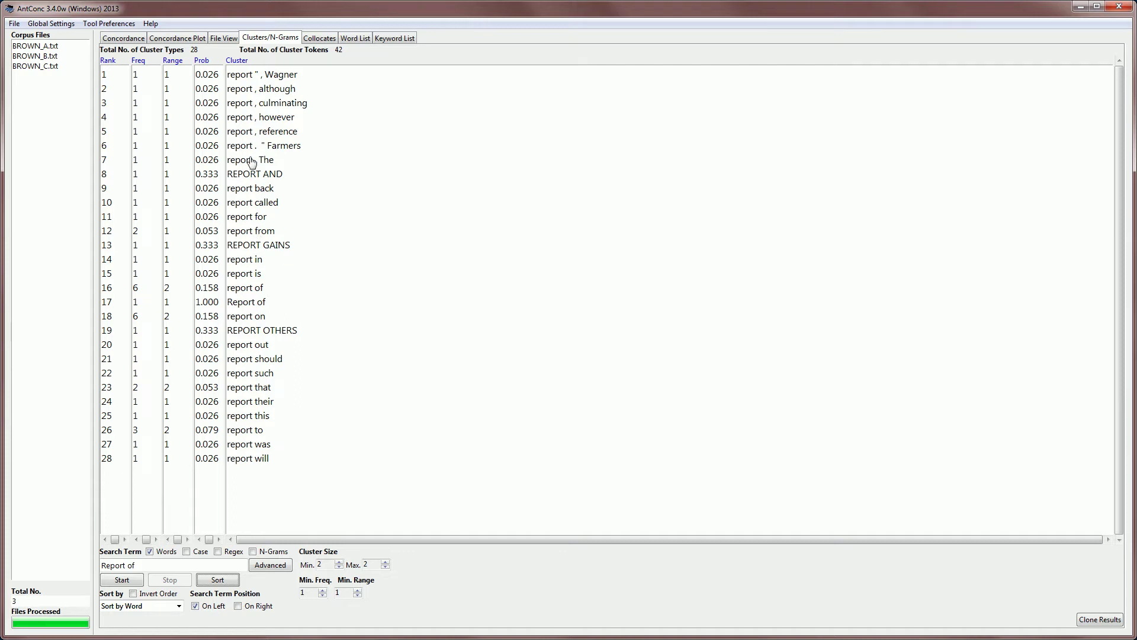
- Enable 'Treat case in sort' and re-sort so REPORT AND, REPORT GAINS, REPORT OTHERS lead
click(109, 25)
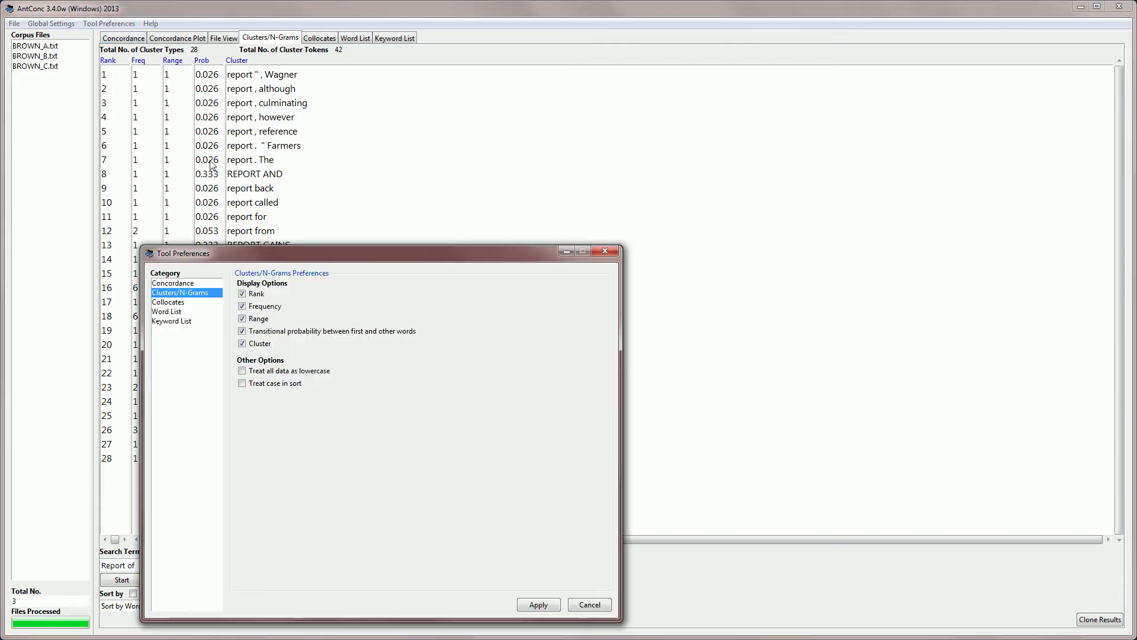
click(243, 384)
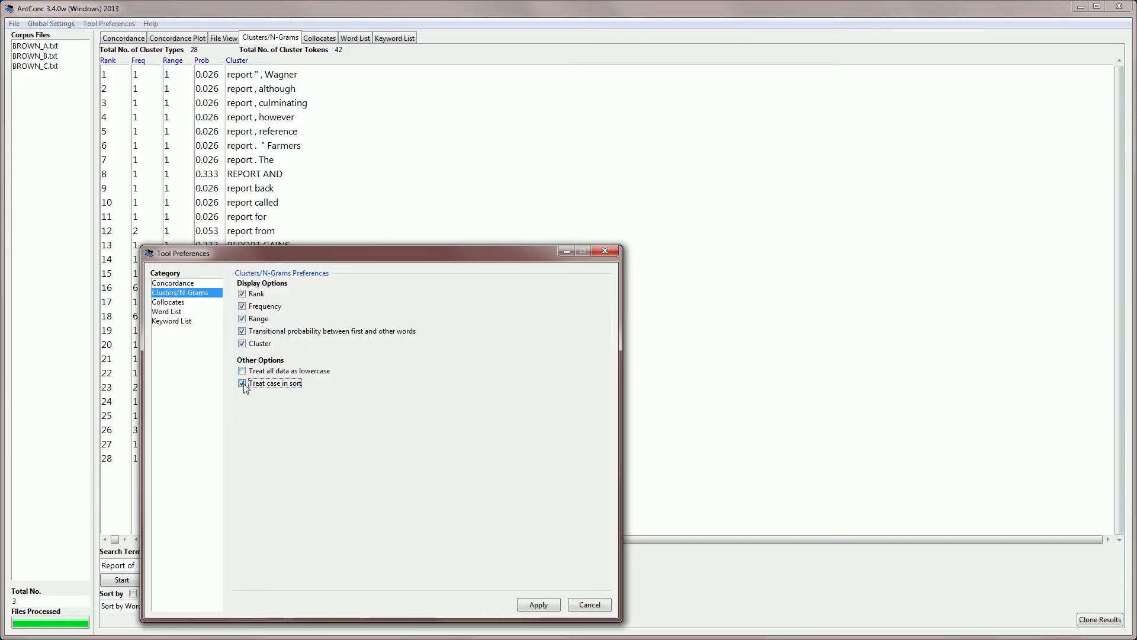
click(538, 605)
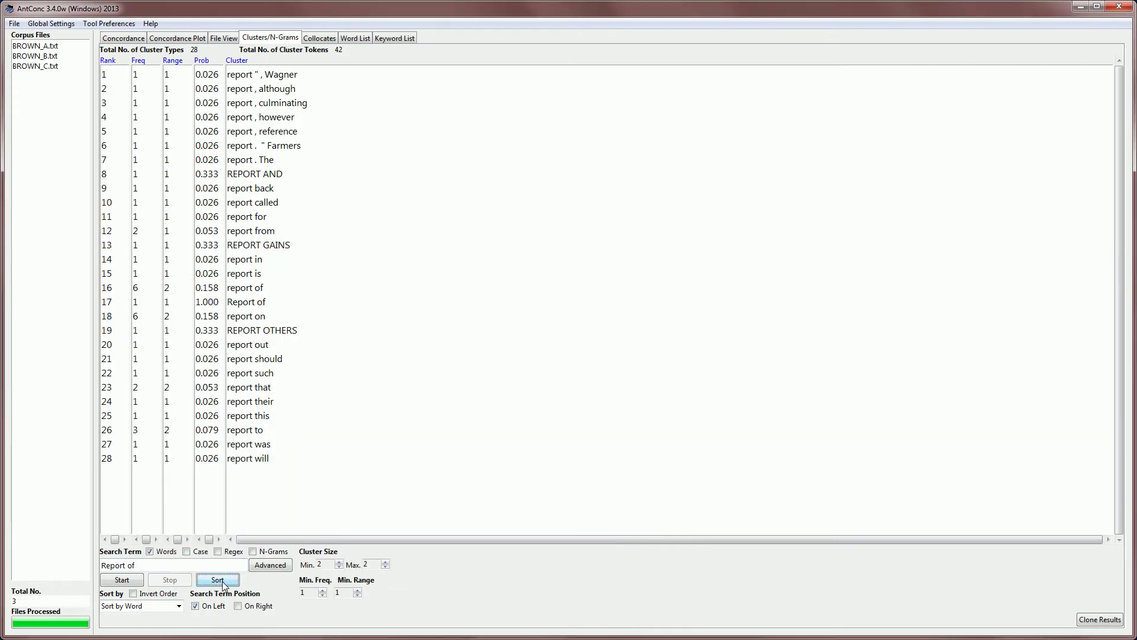
click(218, 580)
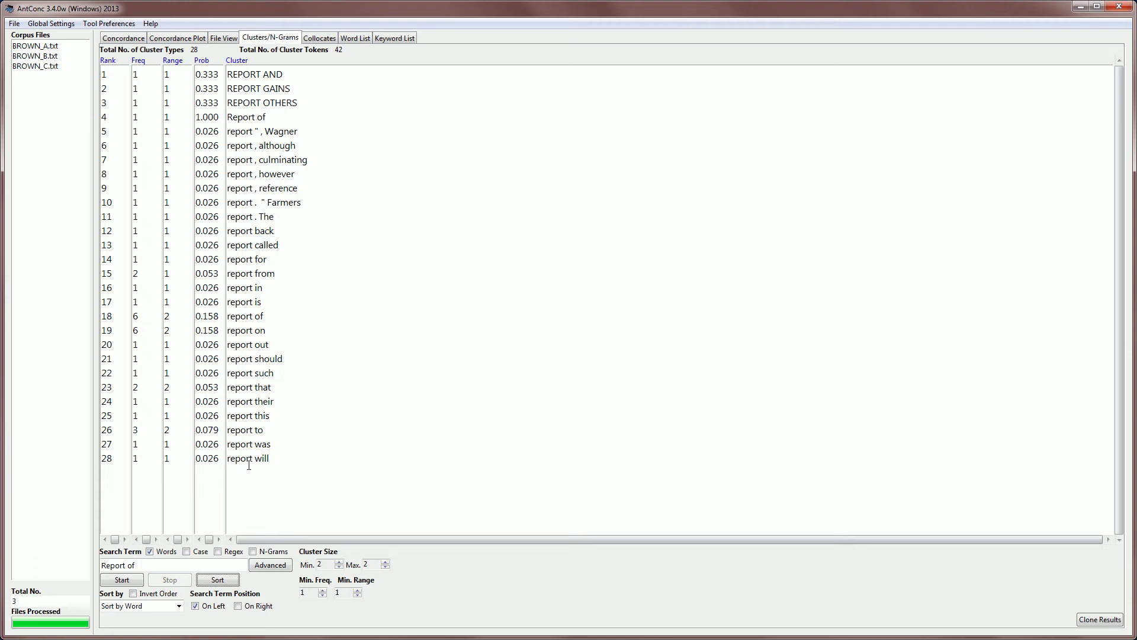
click(1100, 620)
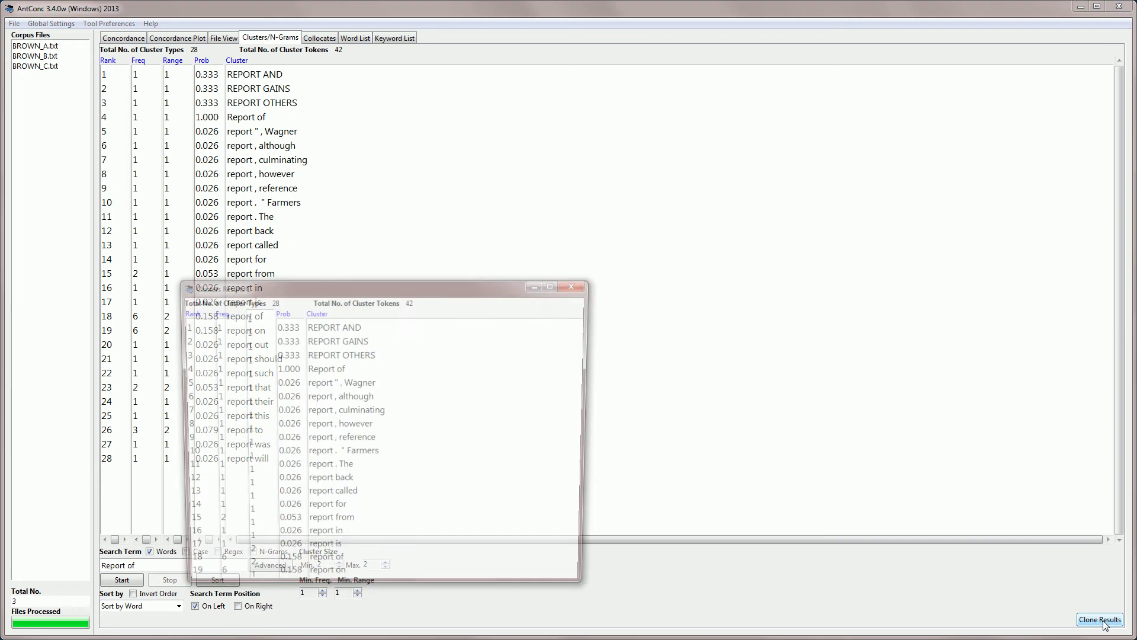
drag(442, 294, 743, 145)
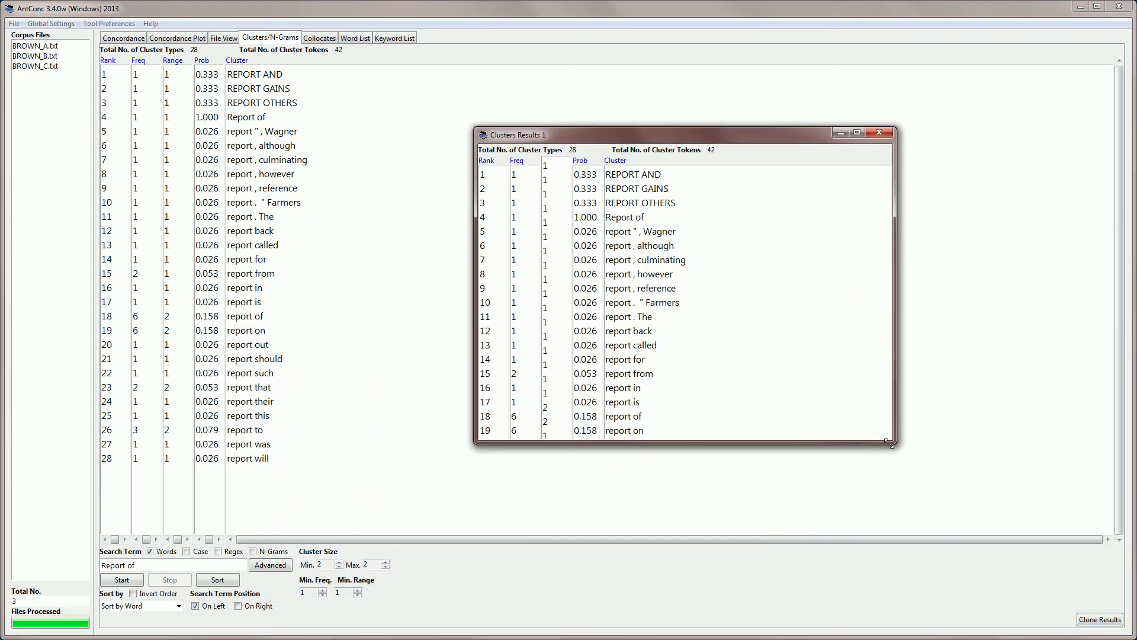
drag(890, 441, 1012, 512)
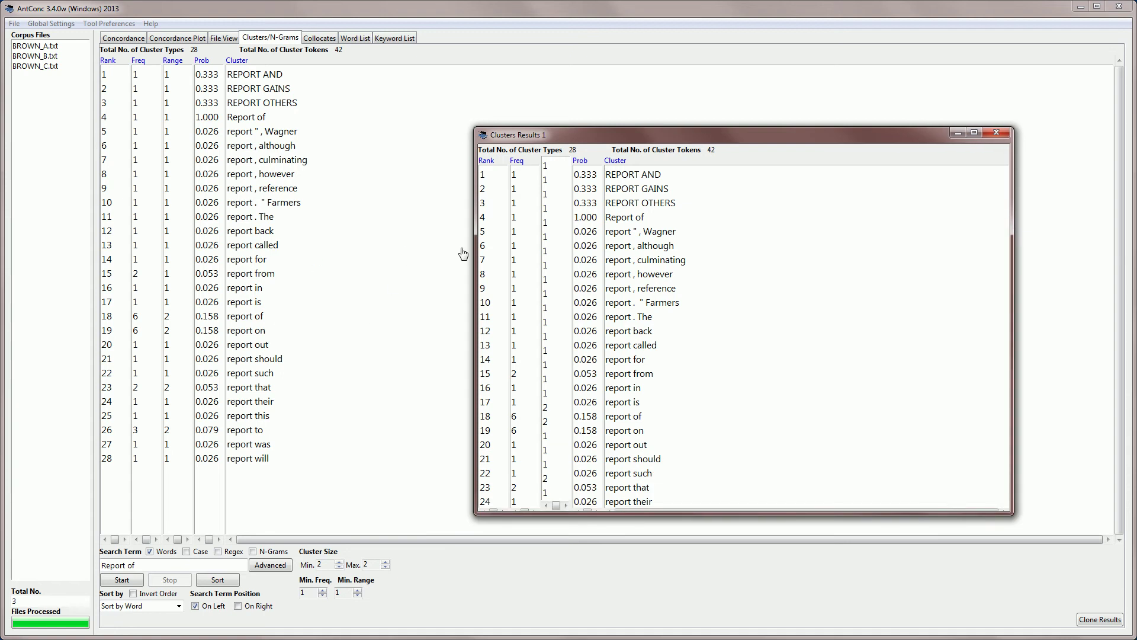
click(995, 133)
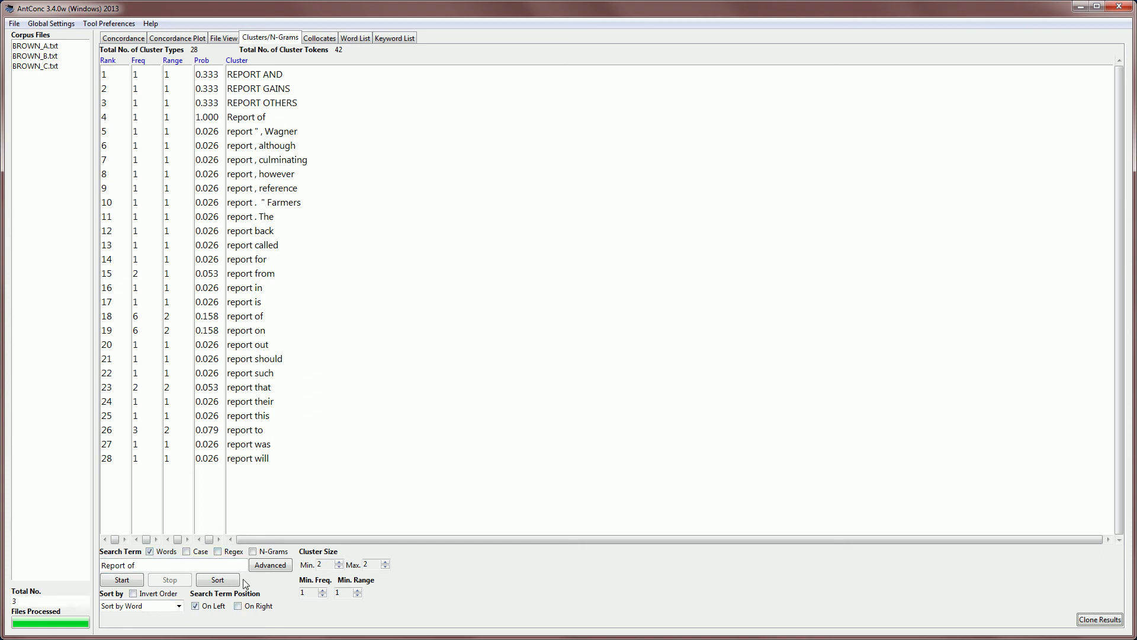
click(270, 567)
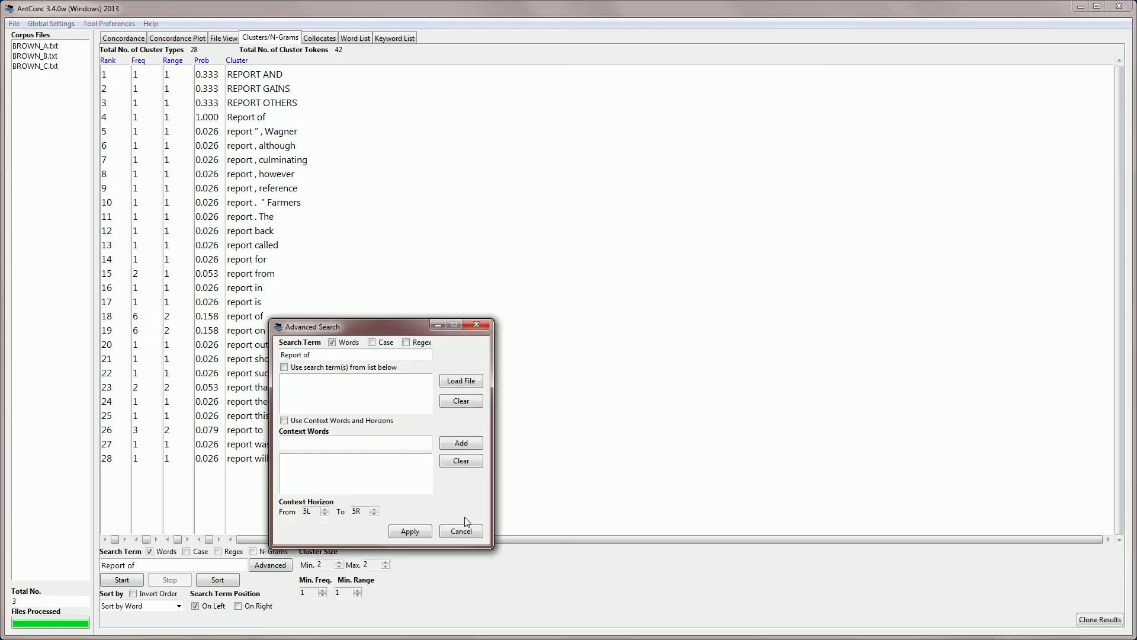
click(461, 532)
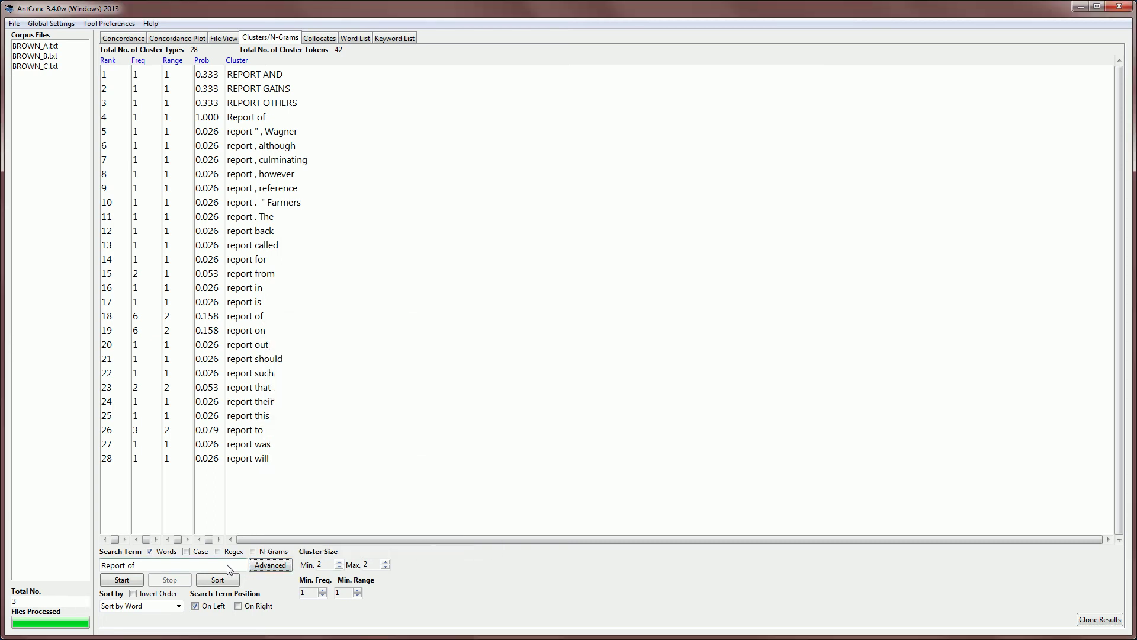